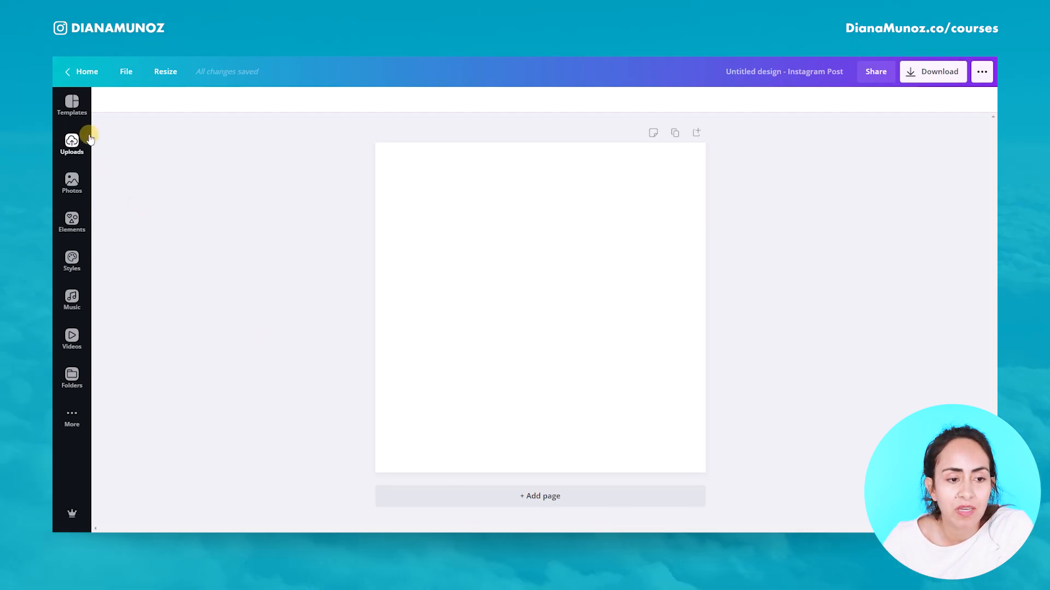
Step: Add the uploaded street mural photo of the woman to the blank Instagram post
left_click(65, 144)
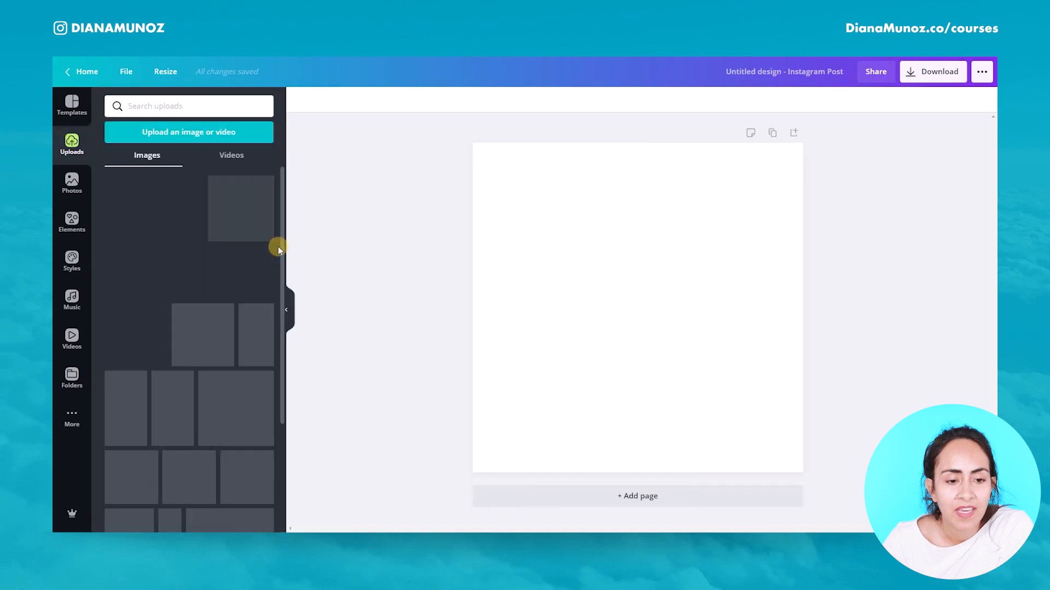
scroll(257, 353, "down", 5)
scroll(257, 353, "down", 5)
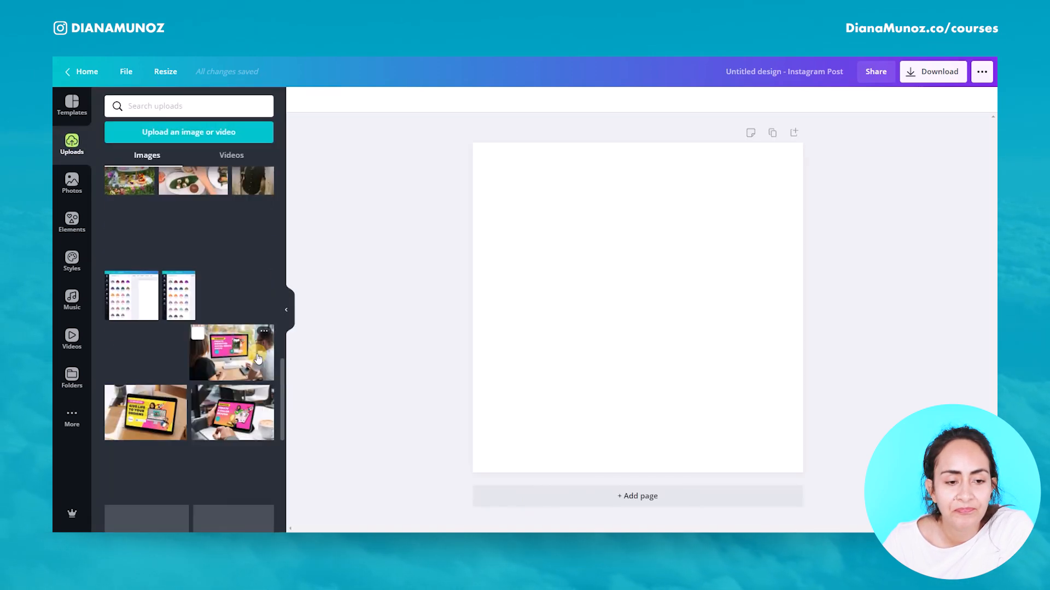
left_click(255, 391)
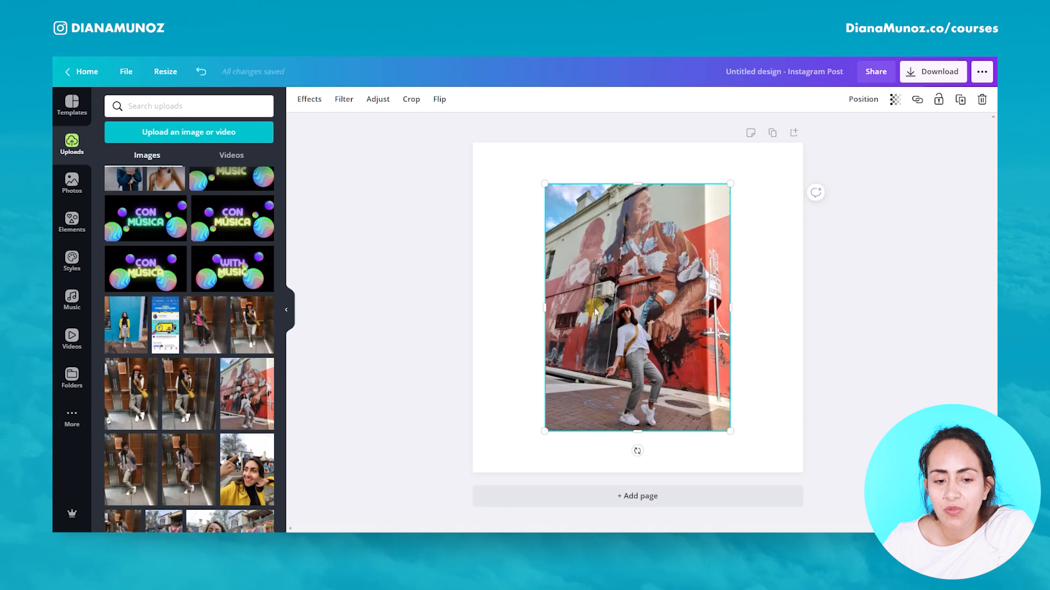
Step: Duplicate the photo and place the two copies side by side on the page
left_click(286, 310)
left_click_drag(585, 359, 518, 358)
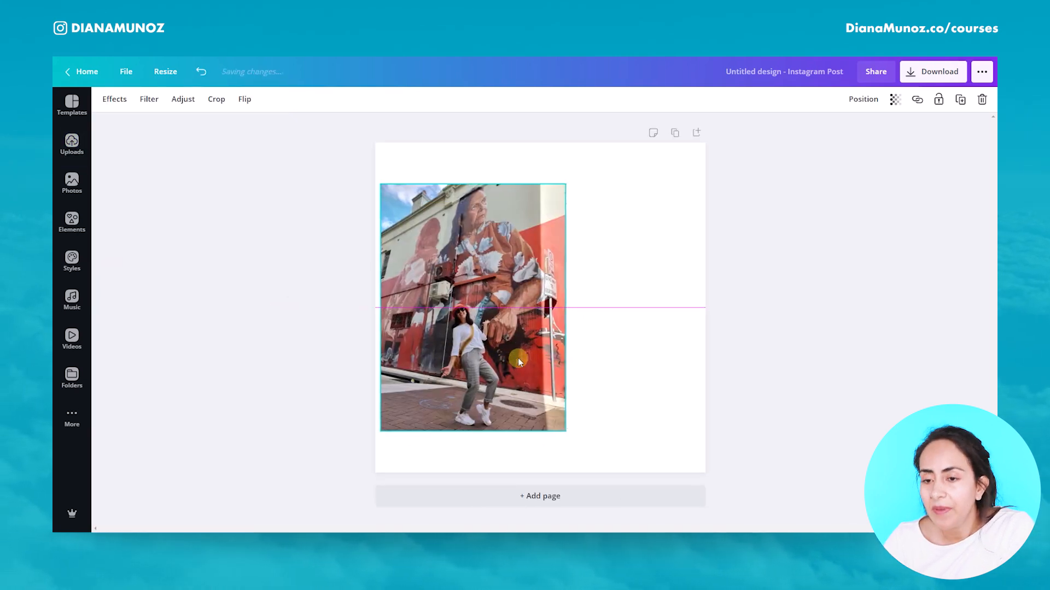
left_click(958, 99)
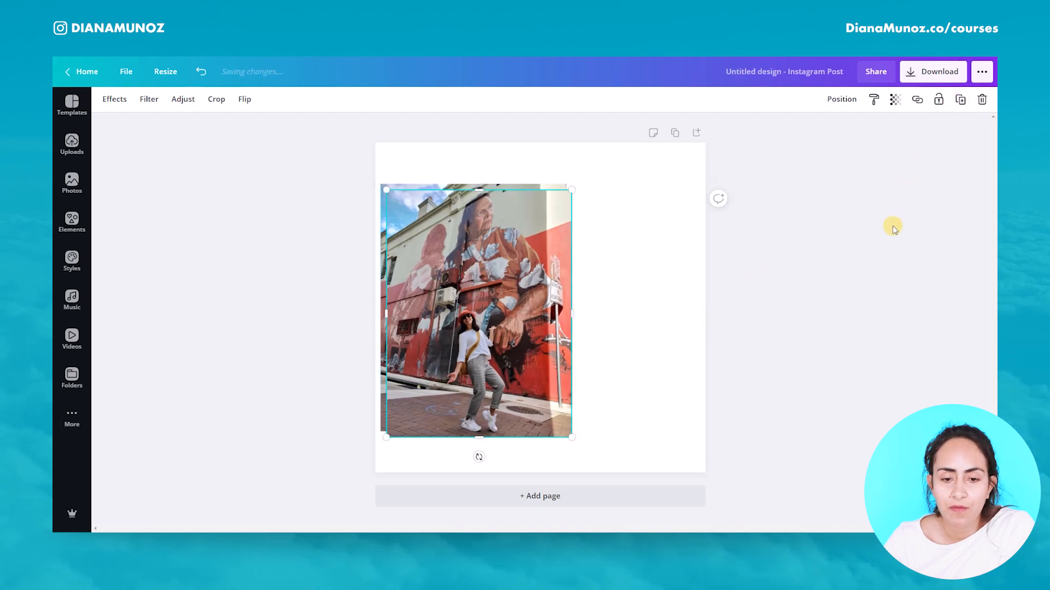
left_click_drag(484, 329, 614, 323)
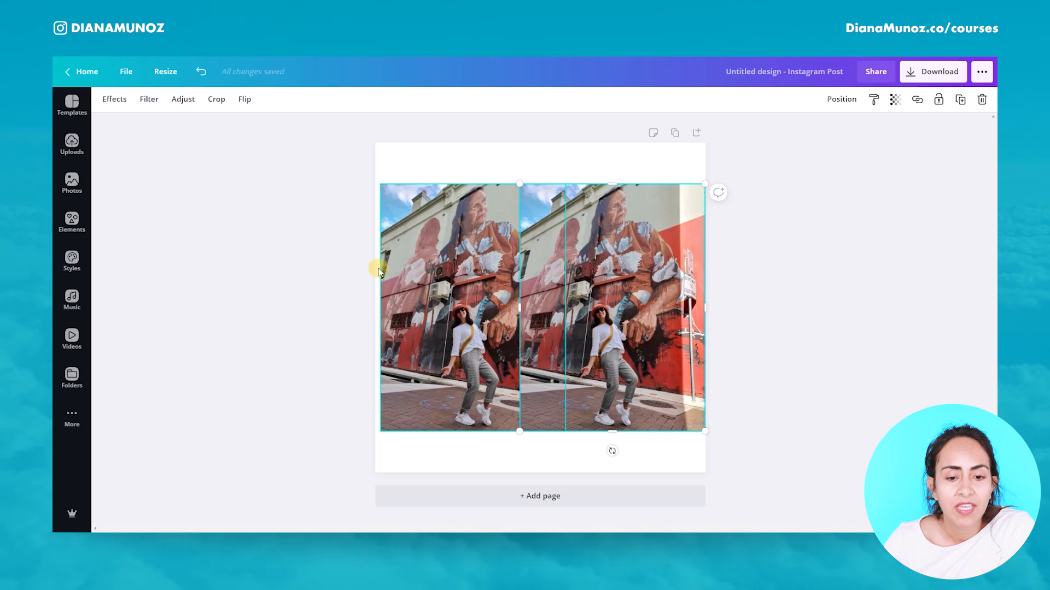
left_click_drag(461, 283, 414, 281)
left_click(568, 278)
mouse_move(623, 280)
left_mouse_down()
mouse_move(648, 282)
mouse_move(633, 281)
left_mouse_up()
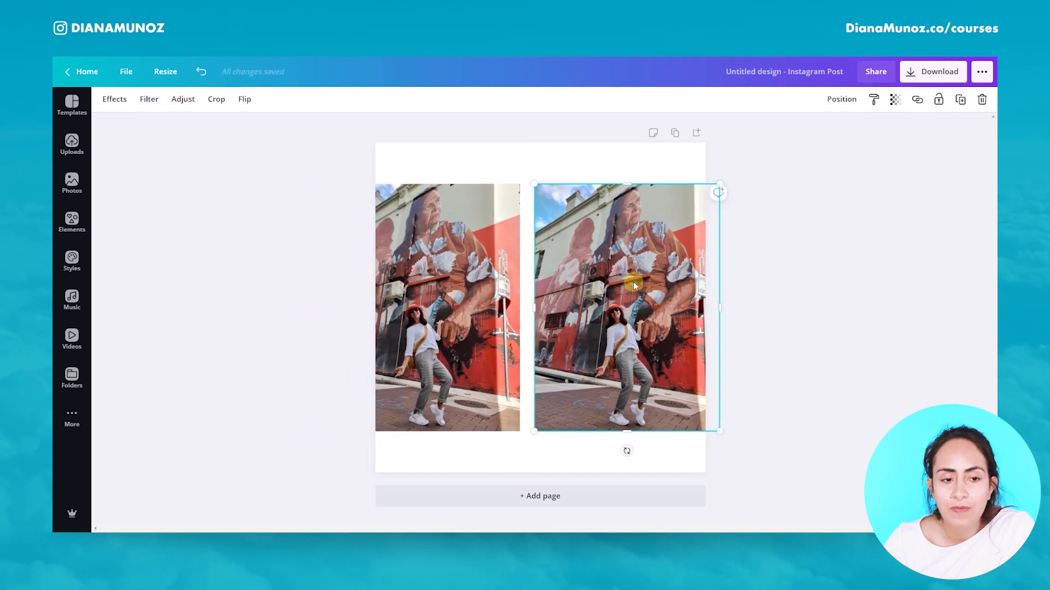
Step: Apply Background Remover to the right copy and move the original photo underneath the cutout
left_click(105, 102)
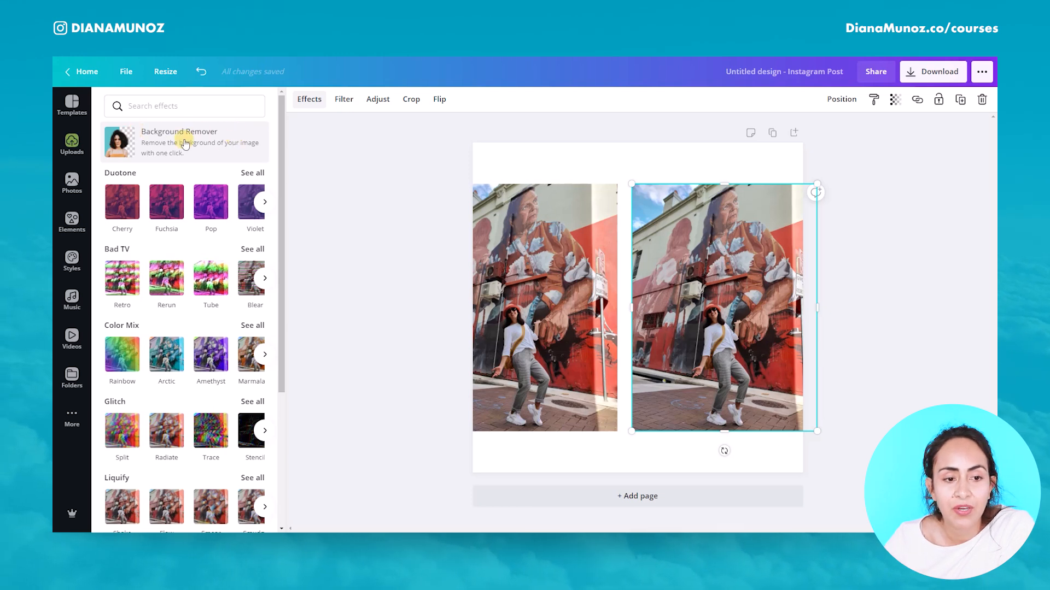
left_click(166, 142)
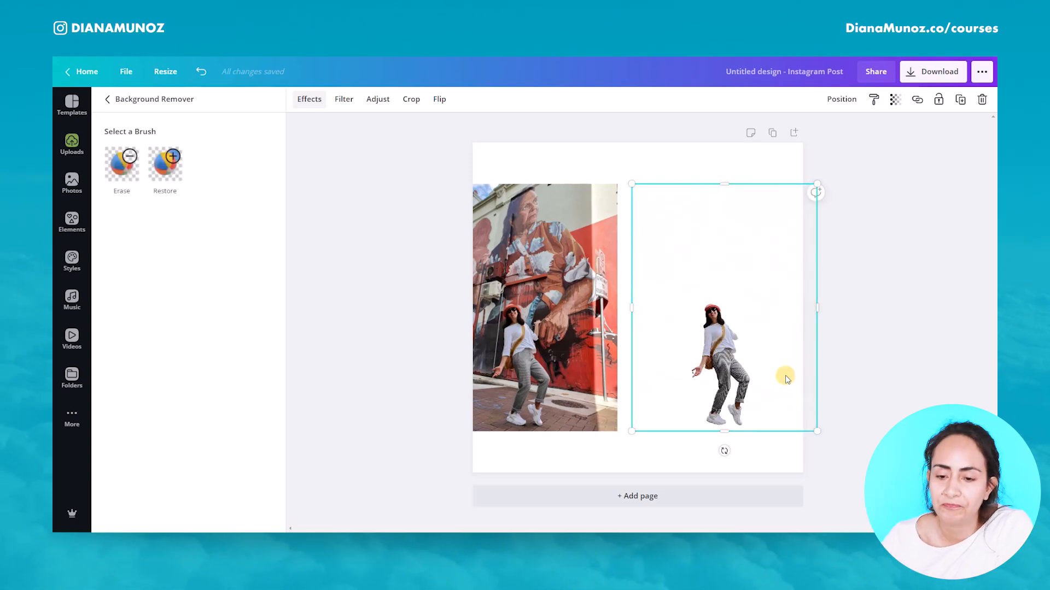
left_click(577, 328)
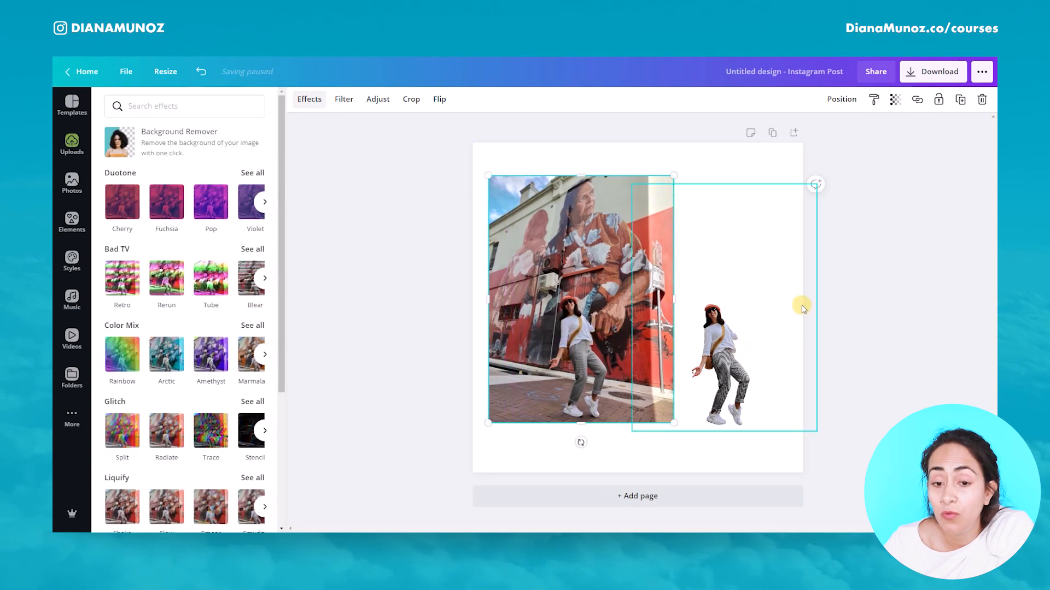
left_click_drag(525, 399, 635, 385)
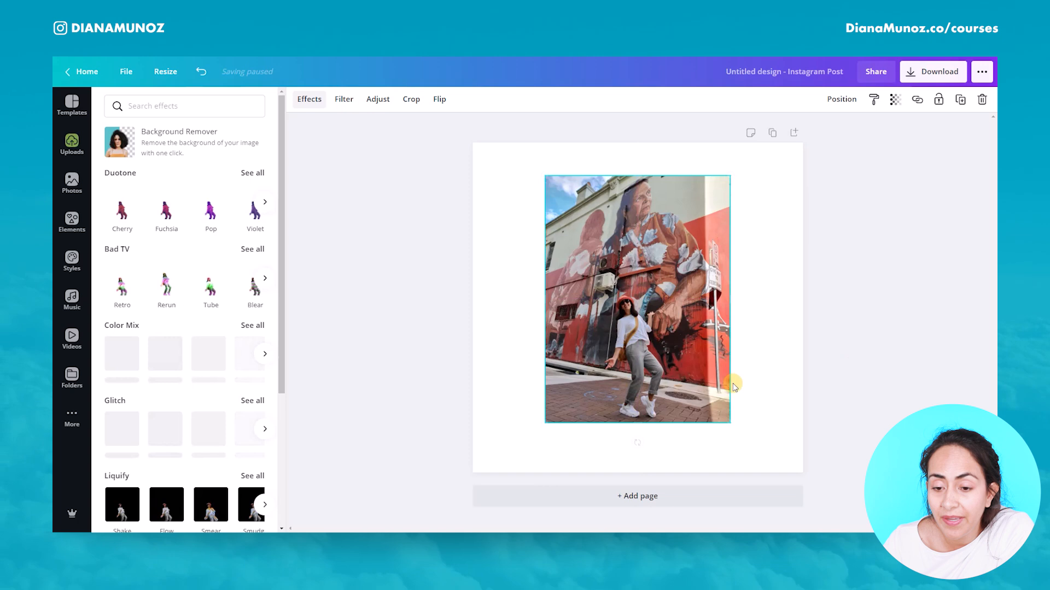
Step: Select both photo layers, enlarge them together and reposition them to fill the square page
left_click(789, 375)
left_click_drag(375, 202, 574, 331)
left_click_drag(732, 408, 573, 346)
left_click_drag(714, 398, 577, 326)
left_click_drag(632, 154, 769, 109)
left_click_drag(714, 151, 714, 152)
left_click_drag(434, 425, 386, 509)
left_click_drag(702, 502, 707, 509)
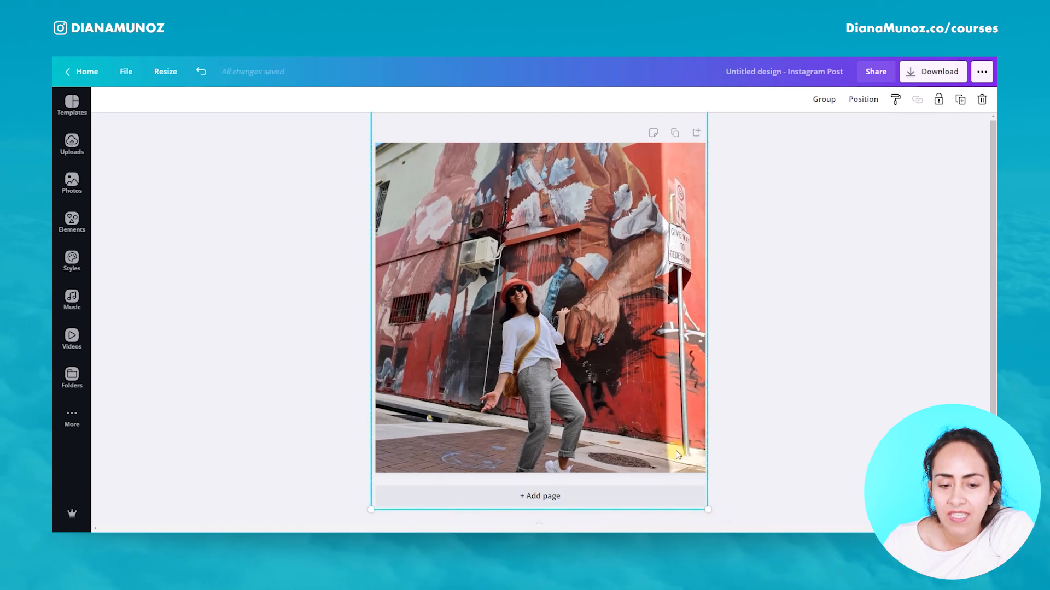
left_click_drag(677, 453, 675, 414)
left_click_drag(606, 361, 607, 421)
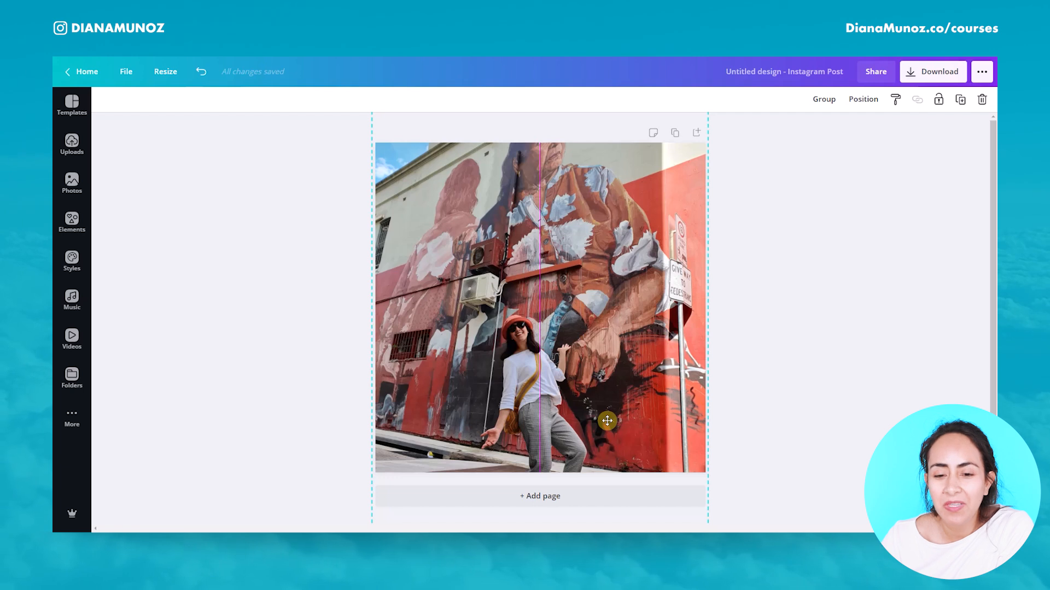
left_click_drag(607, 421, 605, 350)
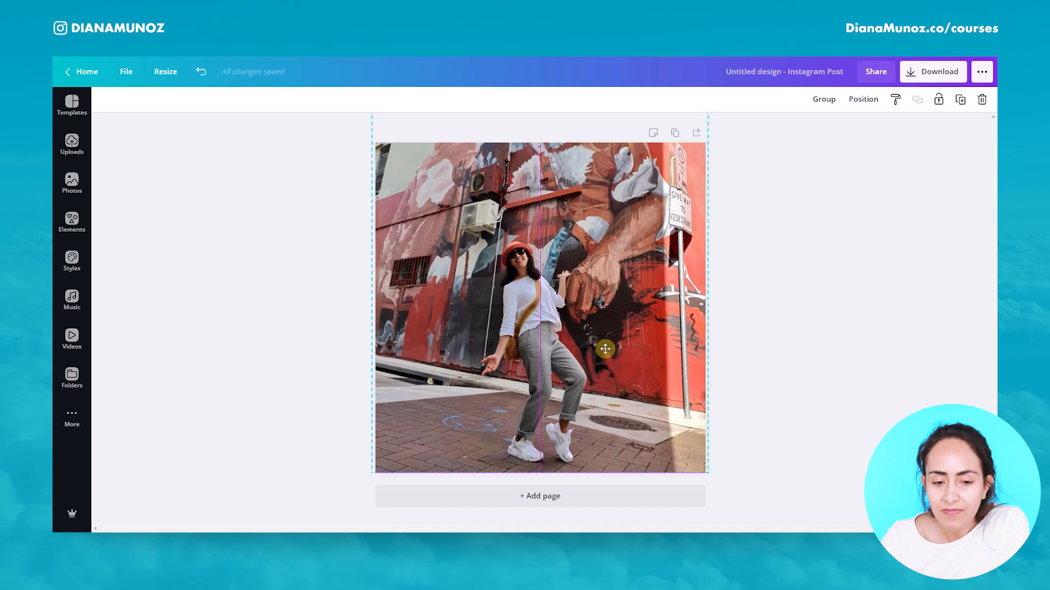
Step: Narrow the cutout layer's frame around the figure and lock it in place
left_click(776, 375)
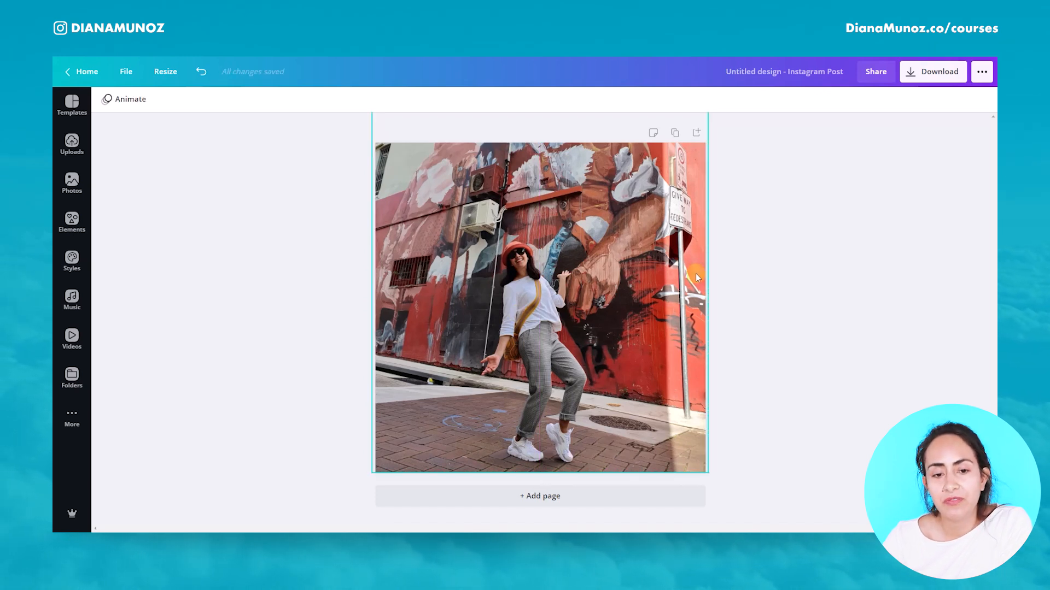
left_click(580, 310)
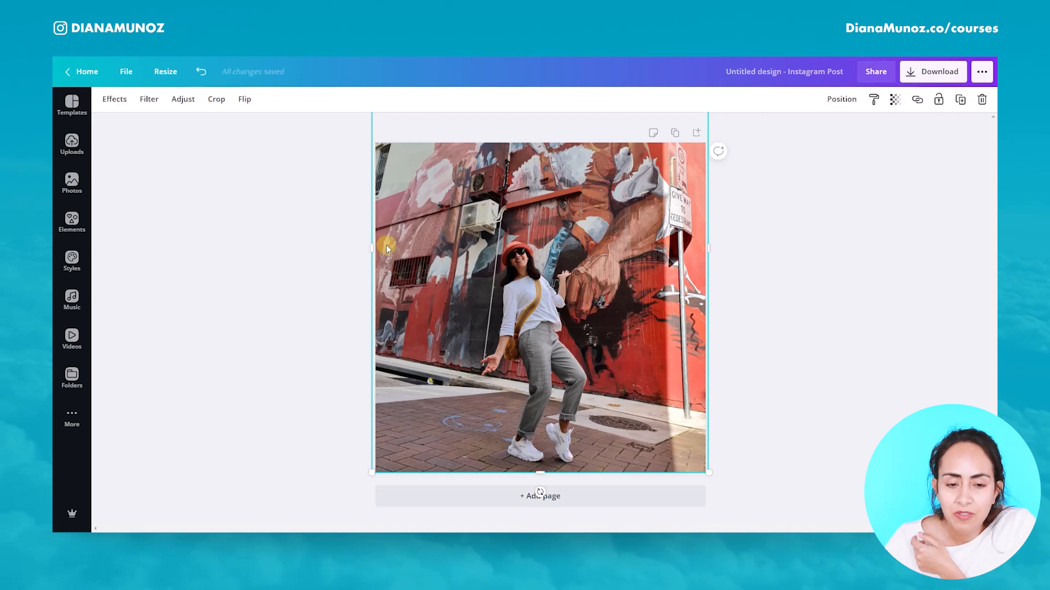
left_click_drag(373, 244, 474, 253)
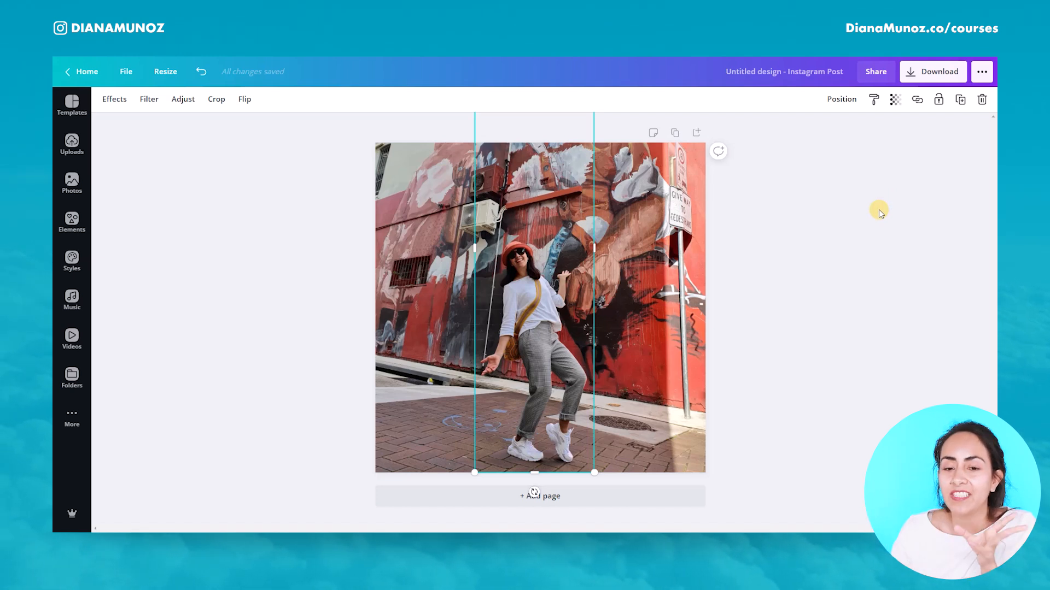
left_click(938, 101)
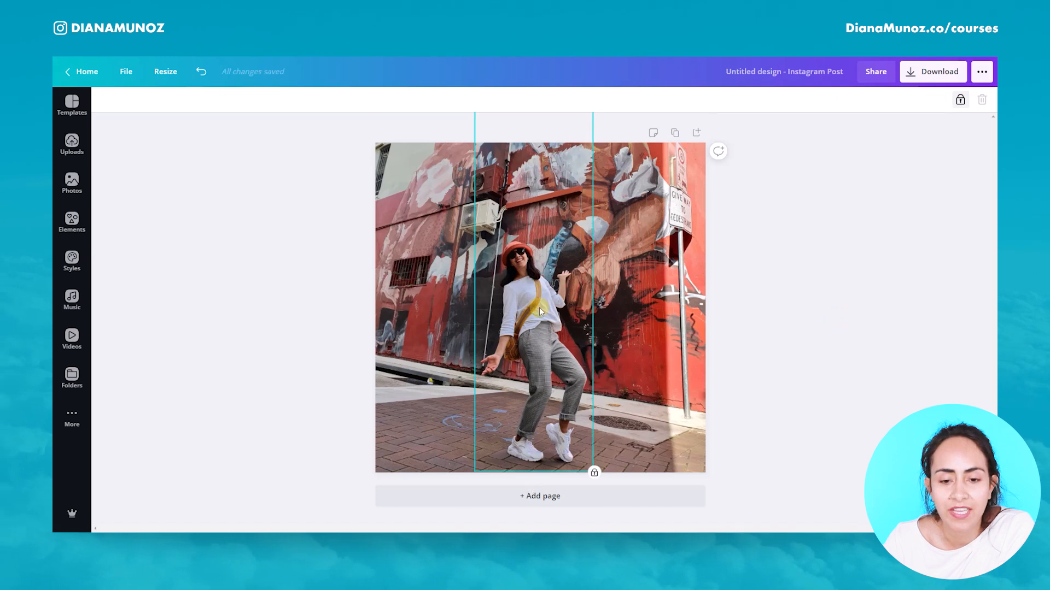
Step: Search the elements library for hello and add the pink HELLO lettering to the page
right_click(760, 406)
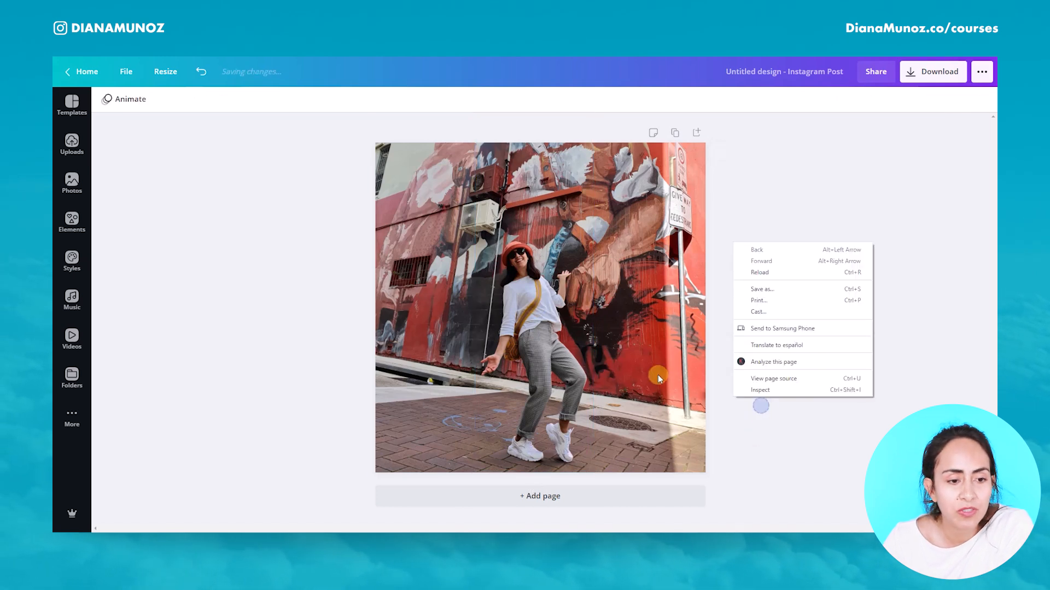
left_click(215, 281)
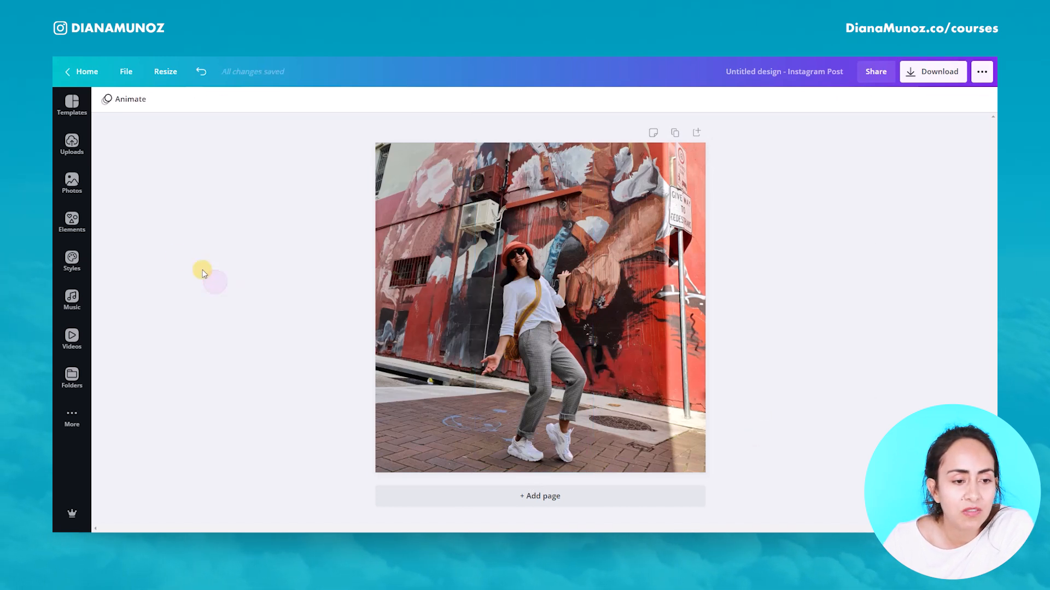
left_click(68, 219)
left_click(135, 110)
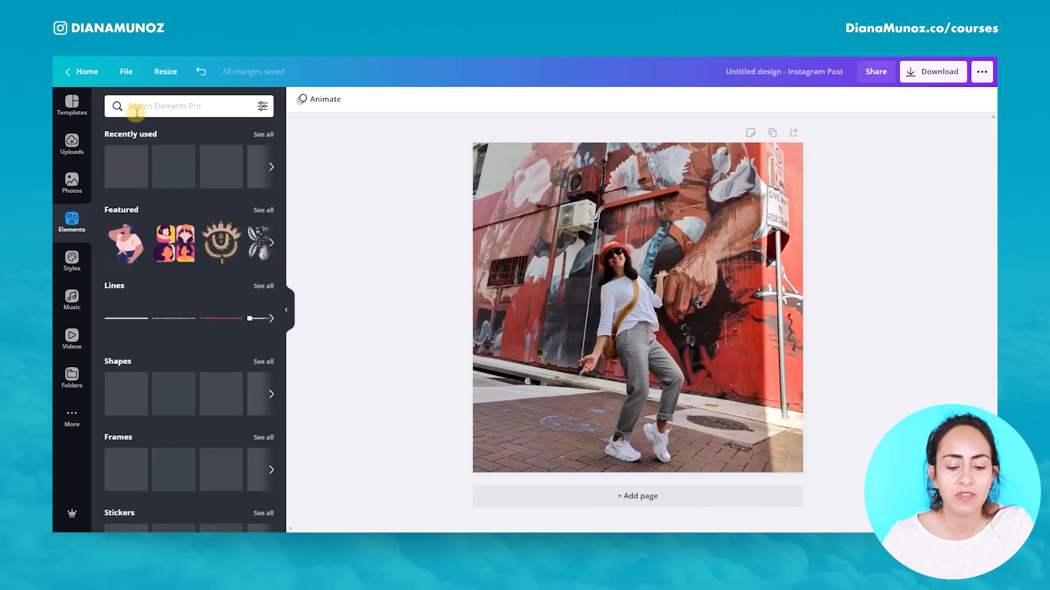
type("hello")
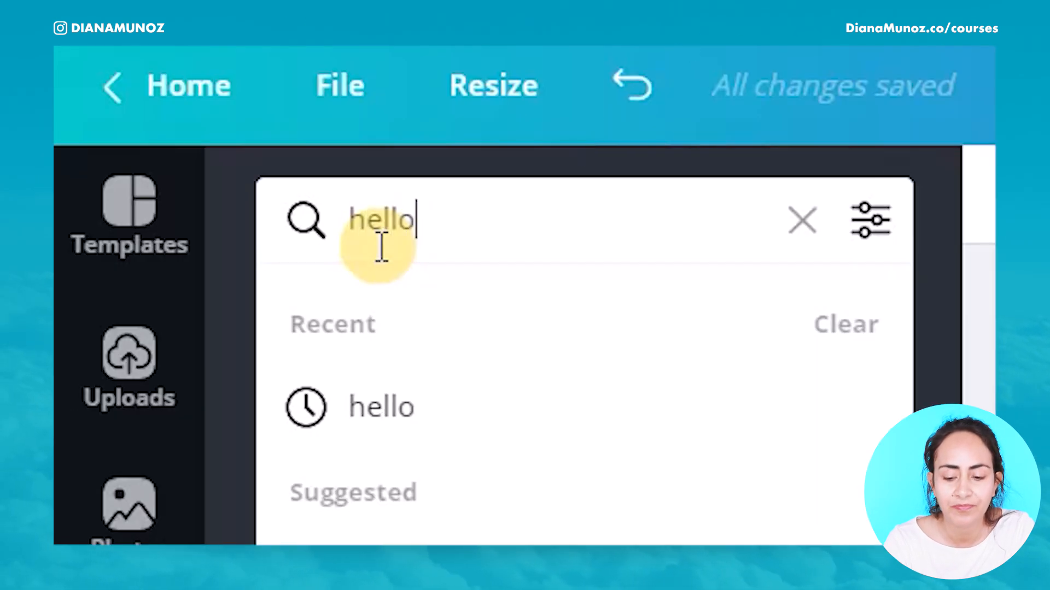
key("Return")
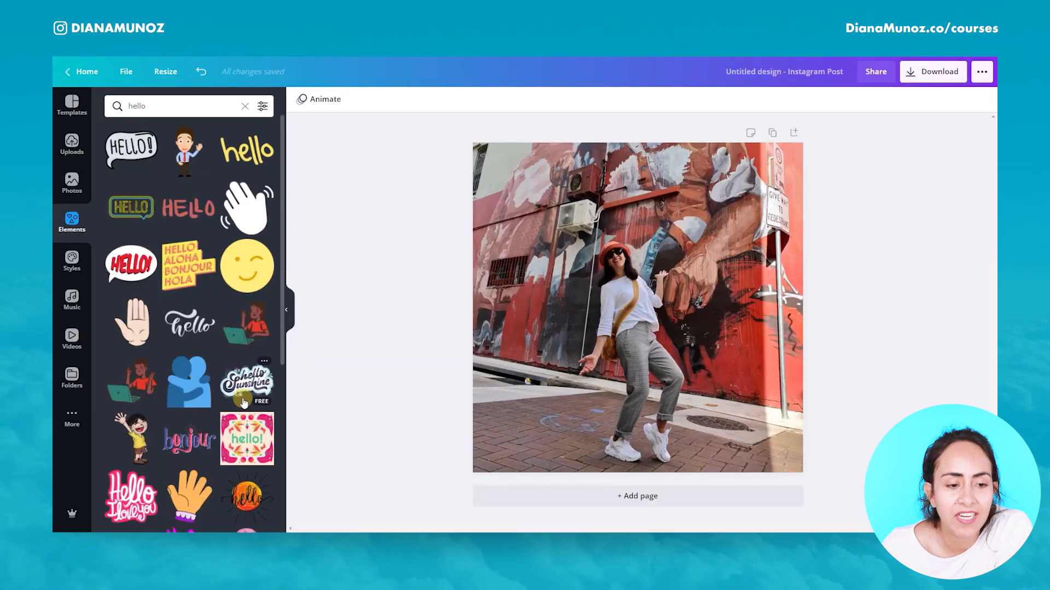
left_click(192, 215)
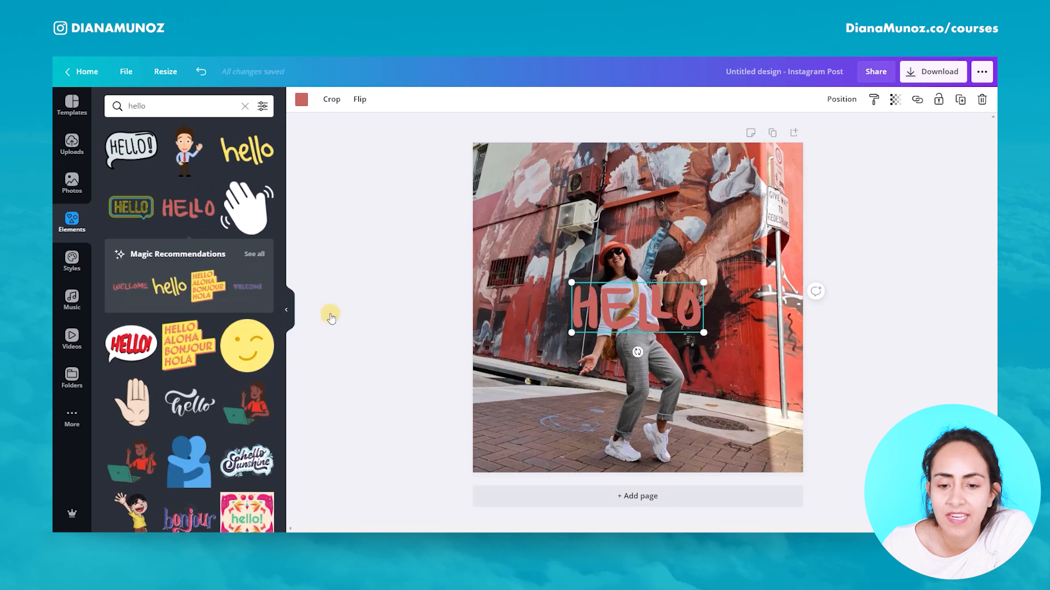
Step: Move, enlarge and tilt the HELLO lettering across the upper part of the photo
mouse_move(635, 356)
left_mouse_down()
mouse_move(664, 356)
mouse_move(648, 368)
left_mouse_up()
left_click_drag(569, 300, 484, 260)
left_click_drag(689, 238, 754, 194)
Step: Send the HELLO lettering one layer backward behind the figure and move it higher
left_click(841, 100)
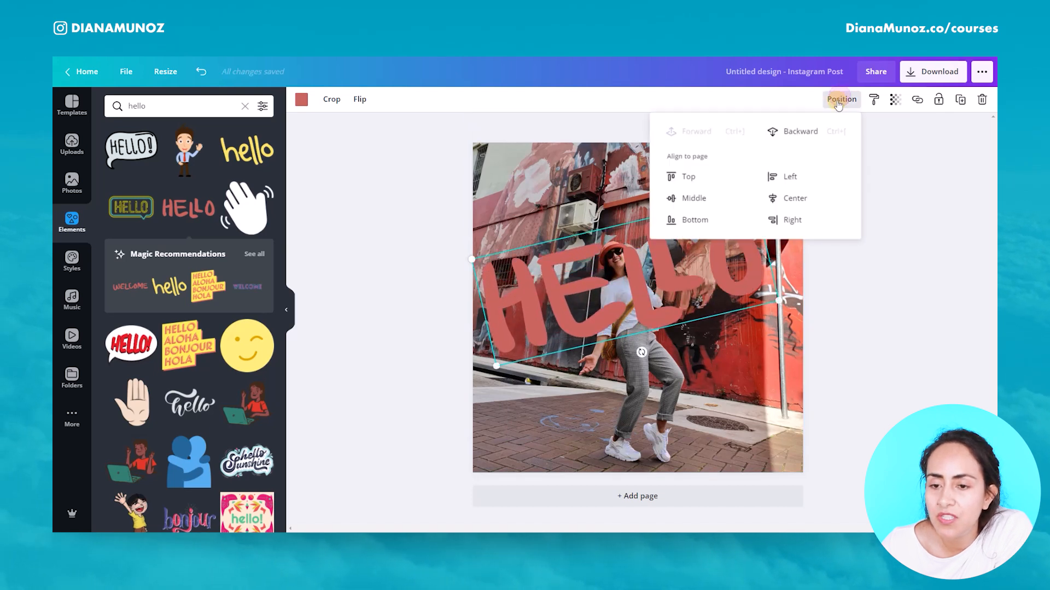
left_click(809, 131)
left_click(929, 276)
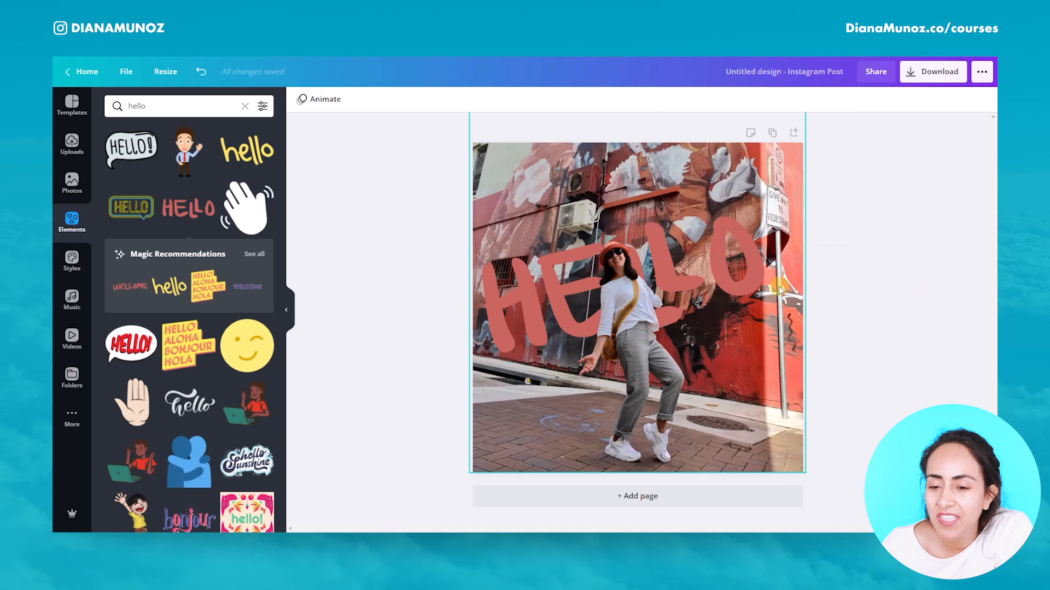
left_click_drag(752, 260, 745, 200)
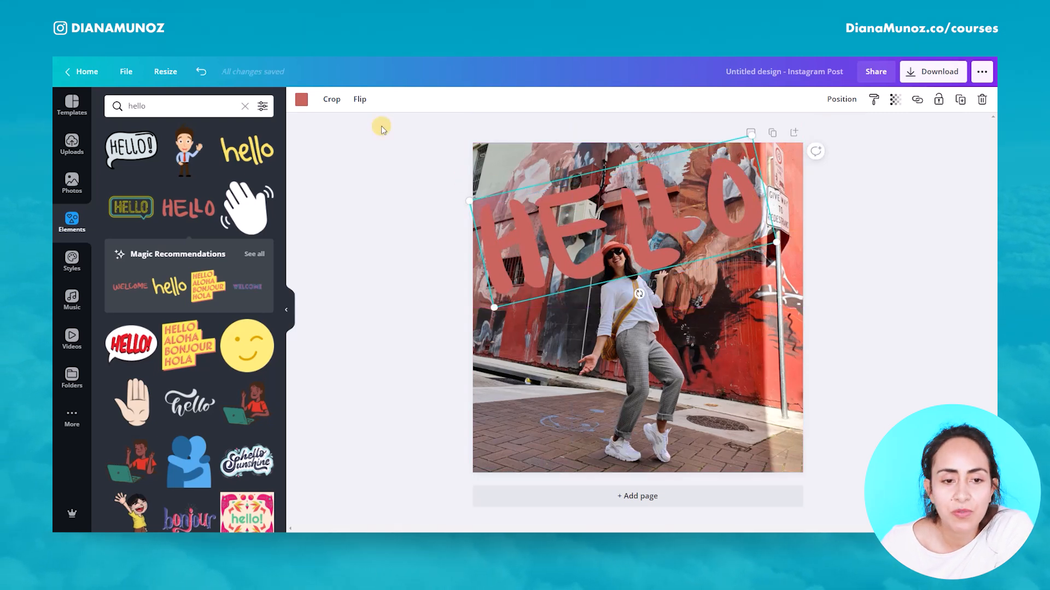
Step: Recolour the HELLO lettering white and fine-tune its position and size above the figure
left_click(302, 99)
left_click(145, 208)
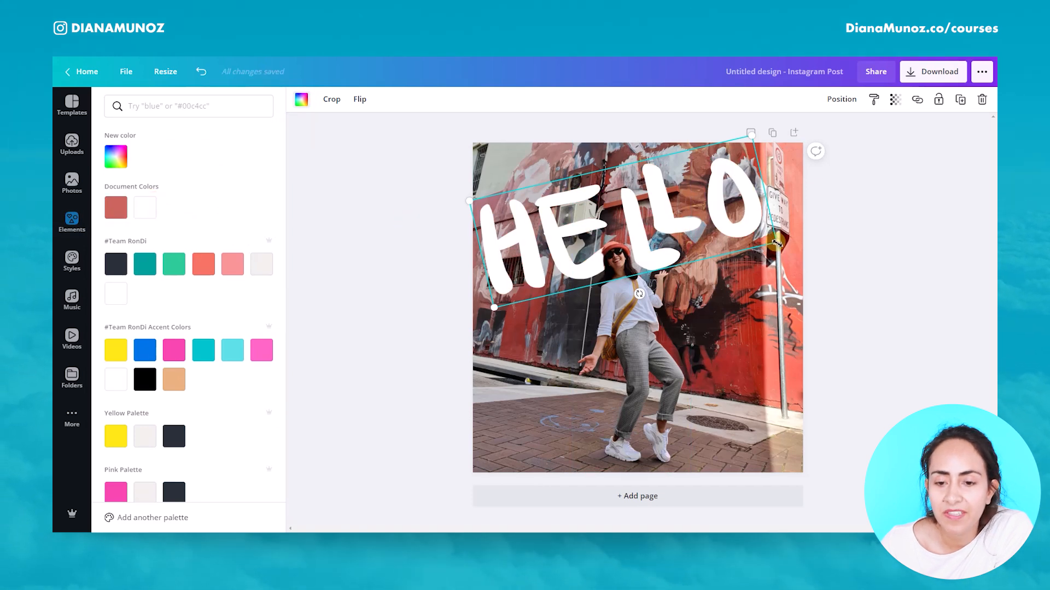
left_click_drag(784, 239, 786, 239)
left_click_drag(658, 240, 661, 267)
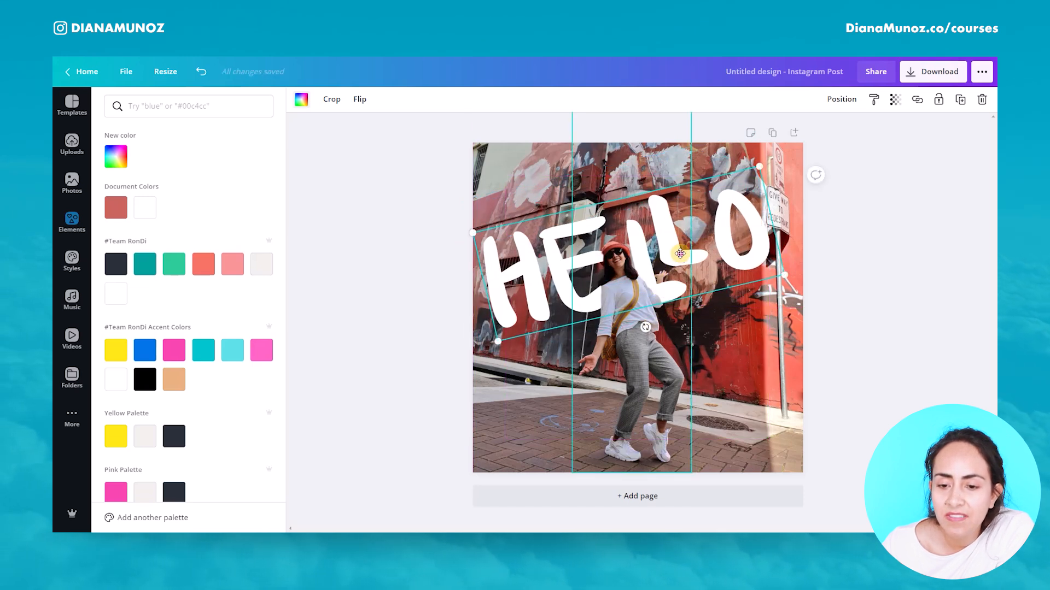
mouse_move(680, 253)
left_mouse_down()
mouse_move(701, 258)
mouse_move(657, 256)
mouse_move(683, 263)
left_mouse_up()
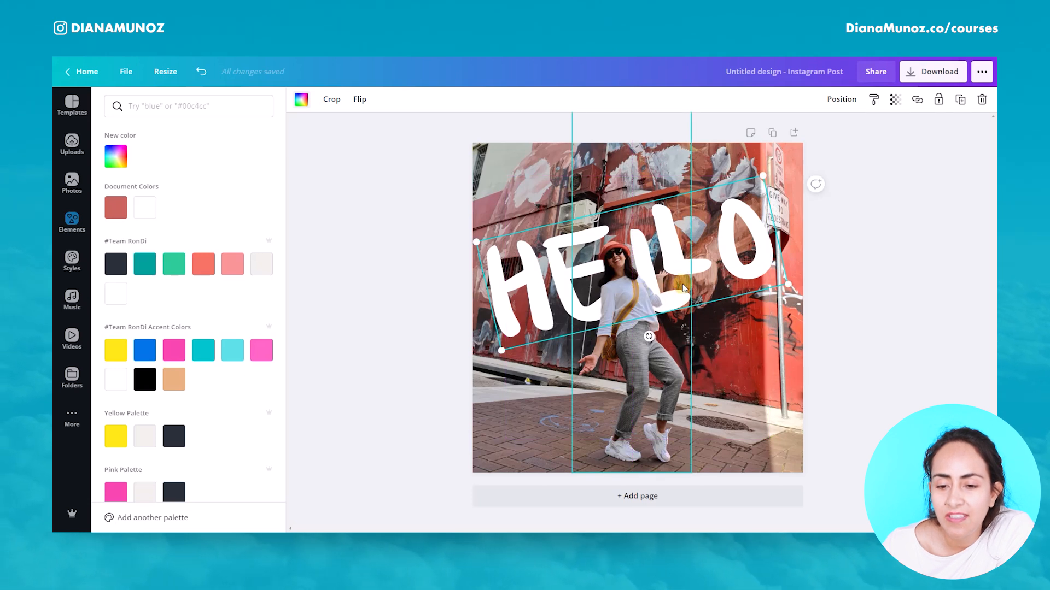
left_click_drag(703, 264, 693, 222)
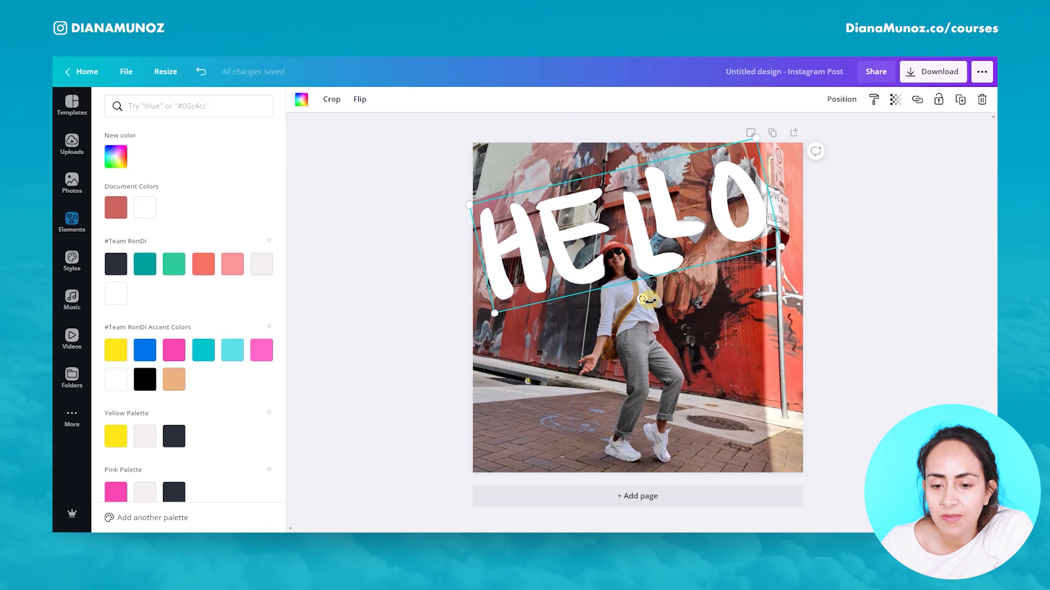
left_click_drag(647, 299, 648, 303)
left_click(856, 309)
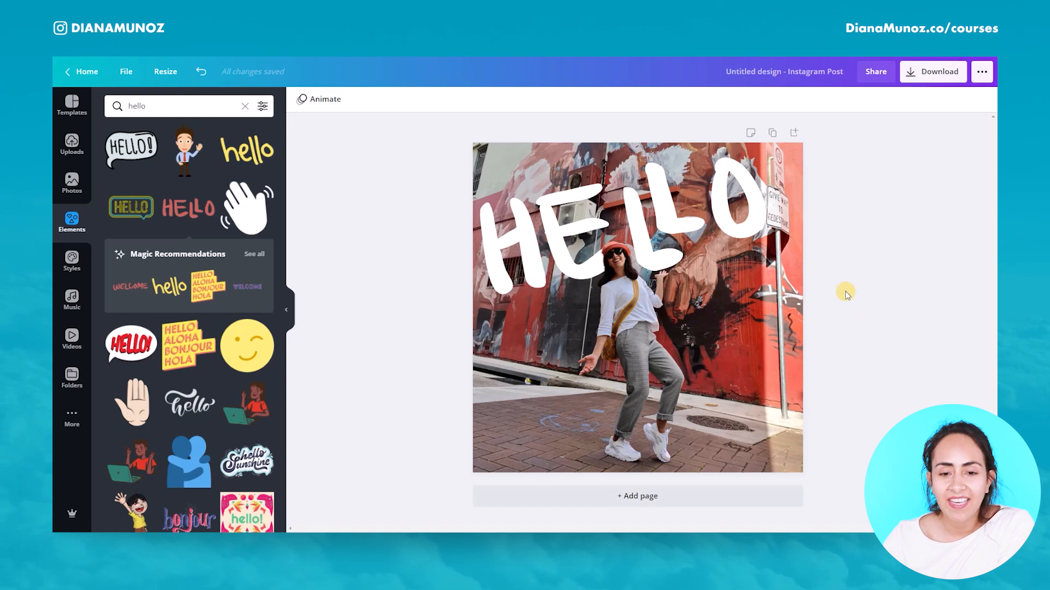
left_click(755, 200)
left_click_drag(788, 242, 763, 215)
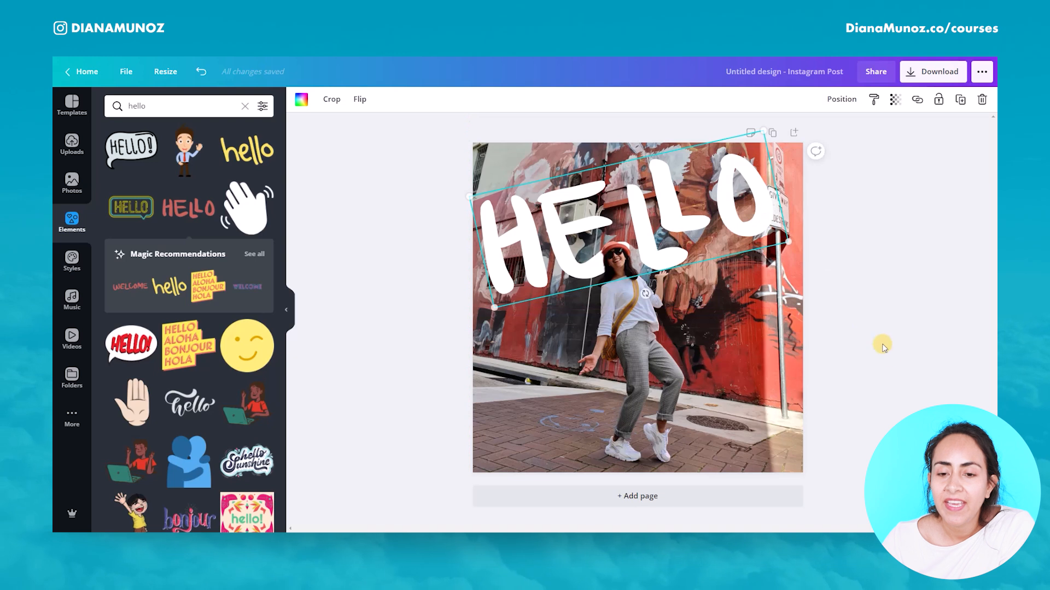
Step: Search the elements library for wave
left_click(226, 105)
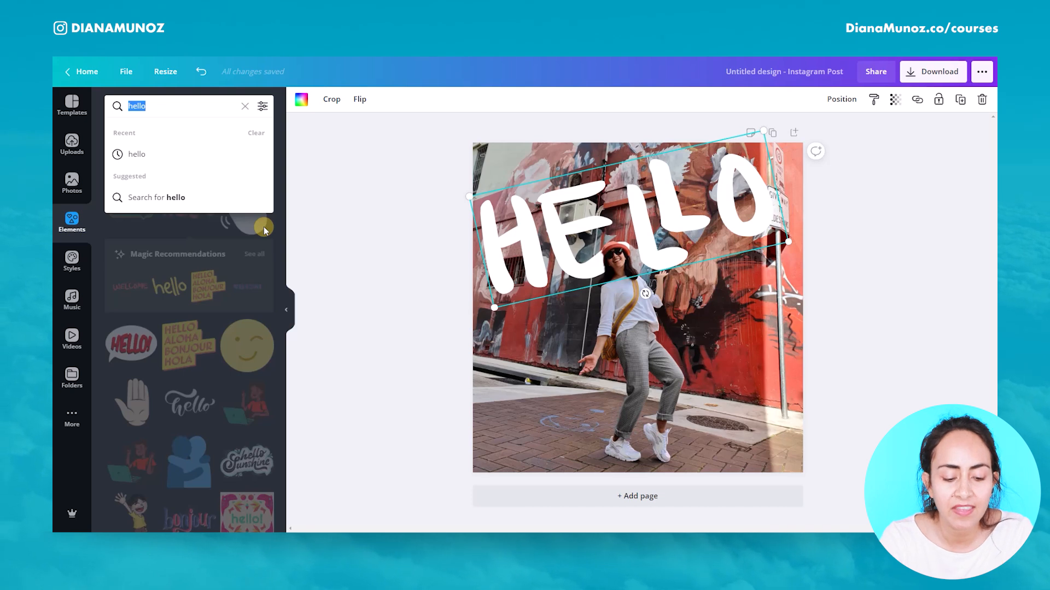
type("wavr")
type("e")
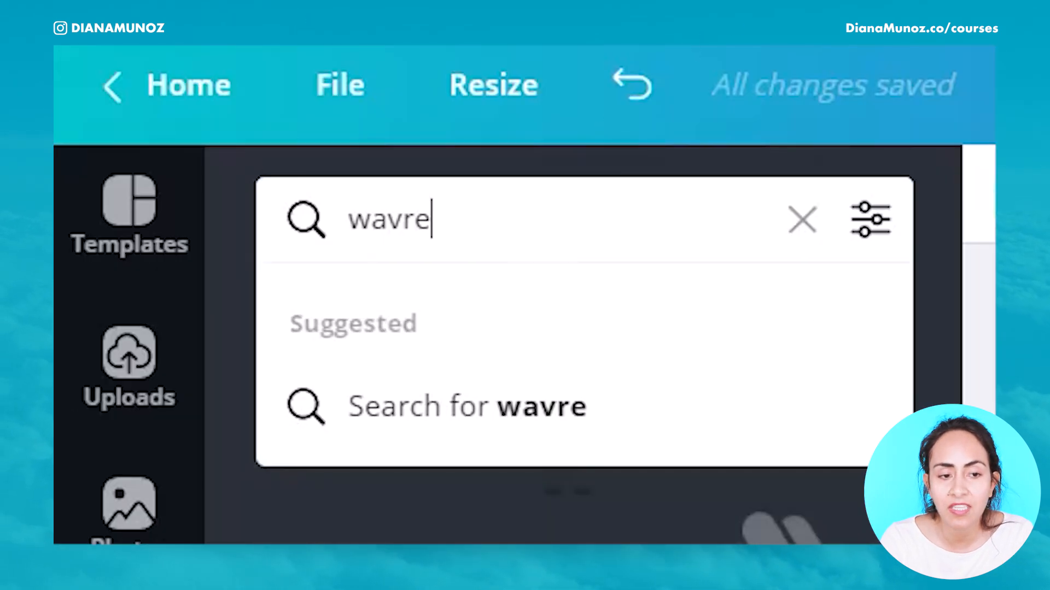
key("BackSpace")
key("BackSpace")
type("e")
key("Return")
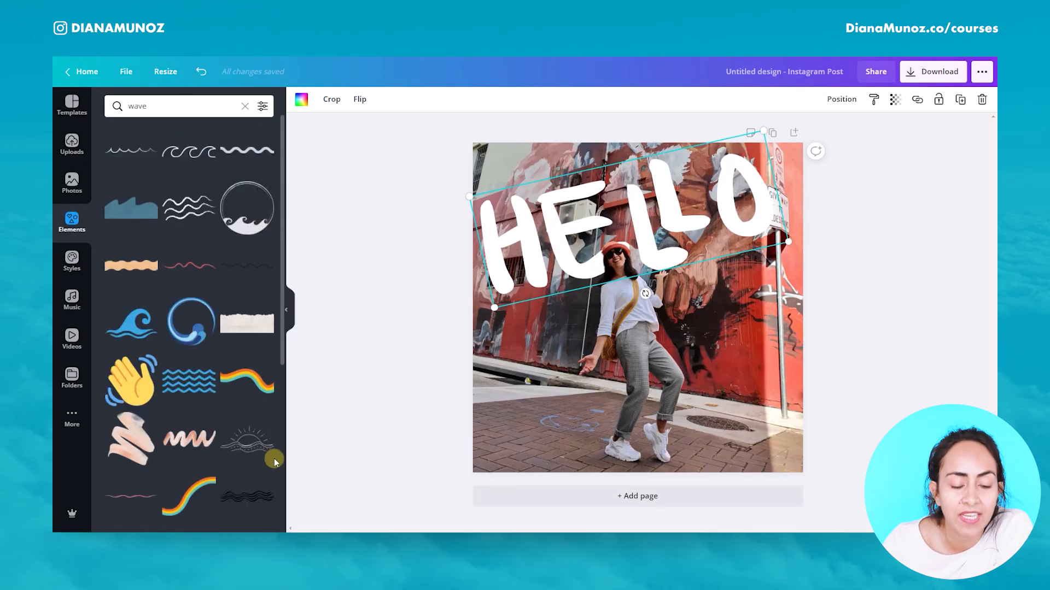
Step: Add a swirling wave element from the wave results, place it in the photo's lower-left corner and enlarge it
scroll(274, 466, "down", 5)
scroll(270, 465, "down", 10)
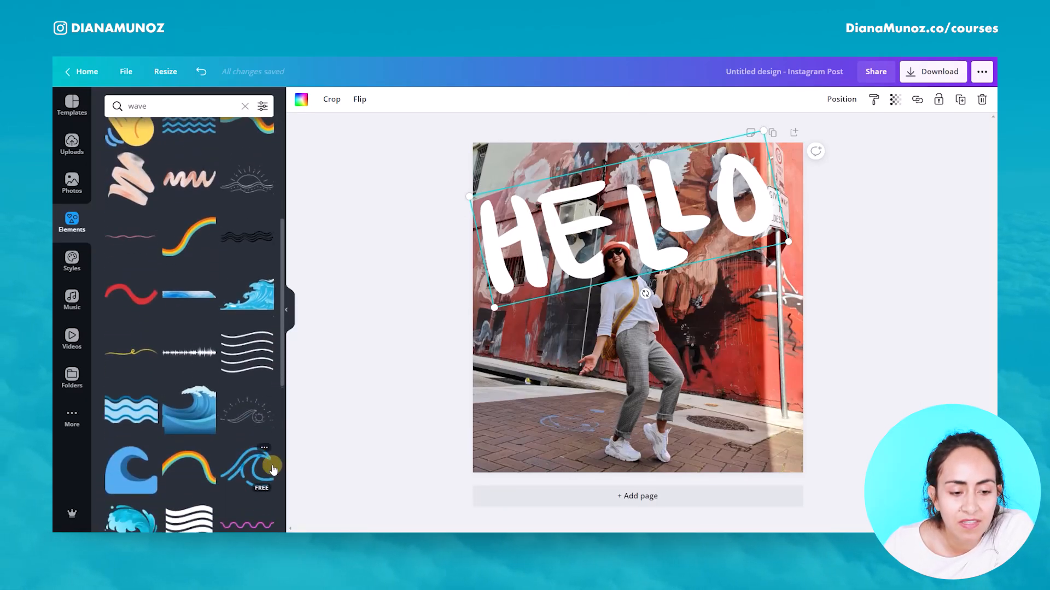
scroll(261, 458, "down", 5)
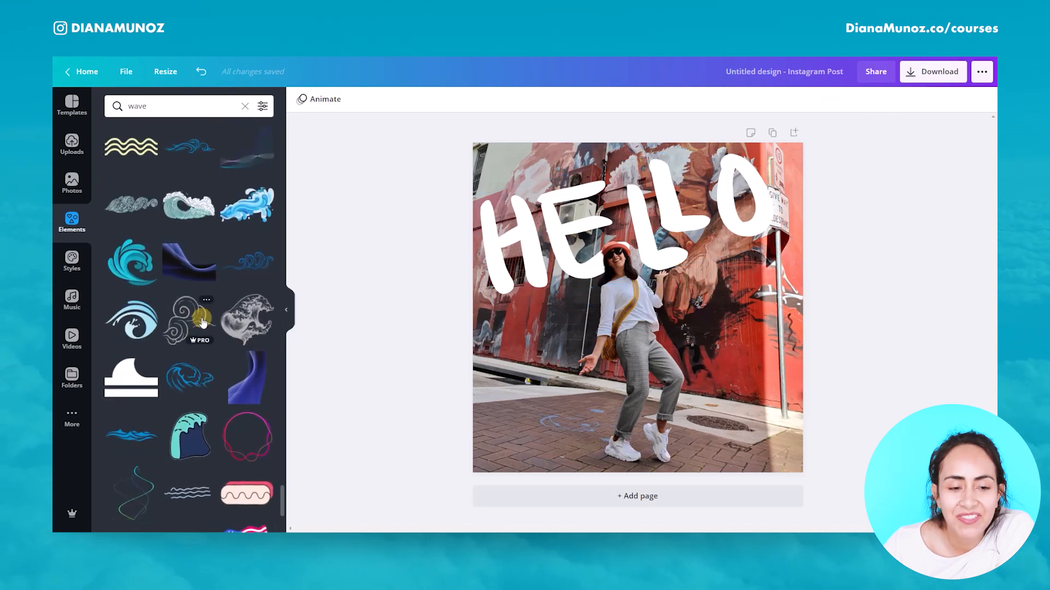
scroll(201, 322, "down", 5)
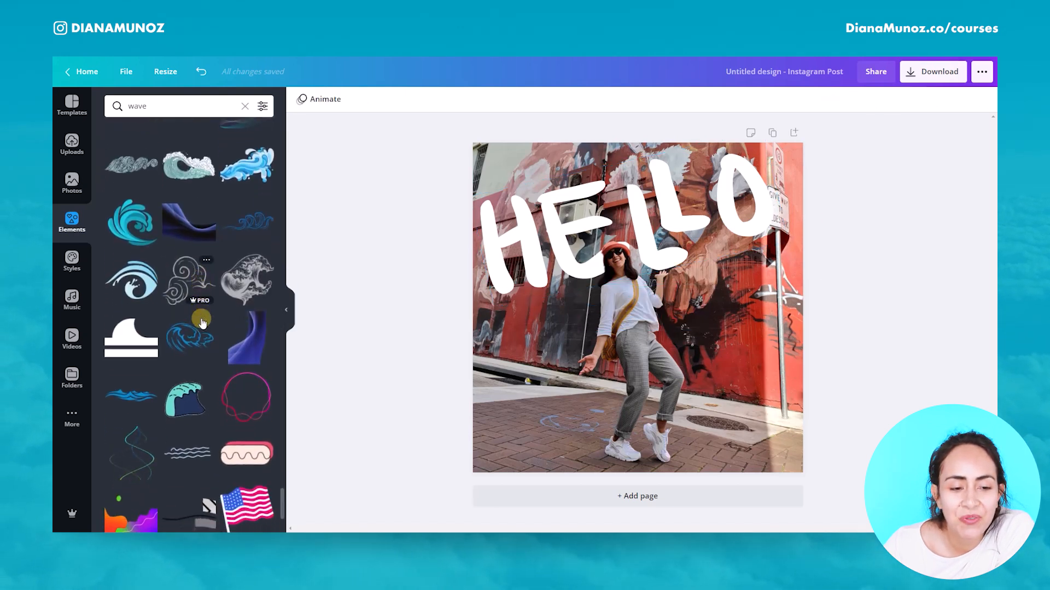
scroll(197, 307, "up", 4)
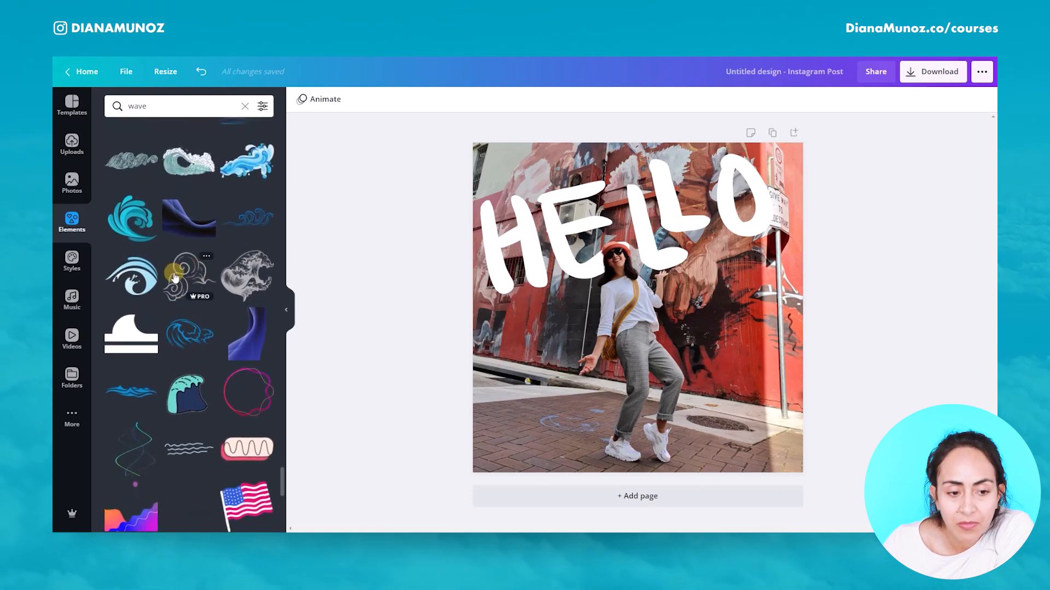
left_click(192, 289)
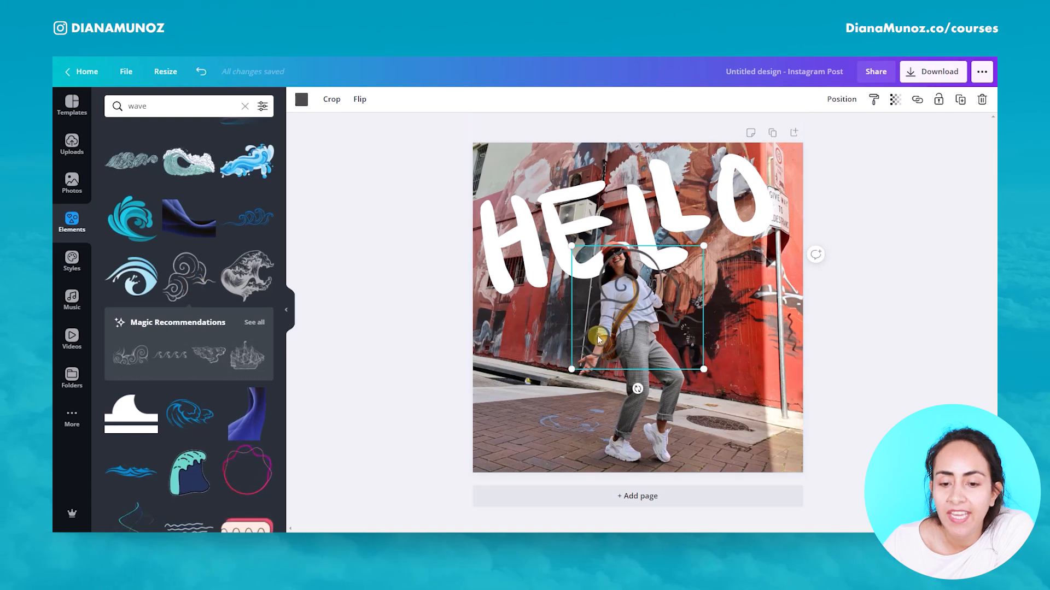
left_click_drag(595, 347, 497, 466)
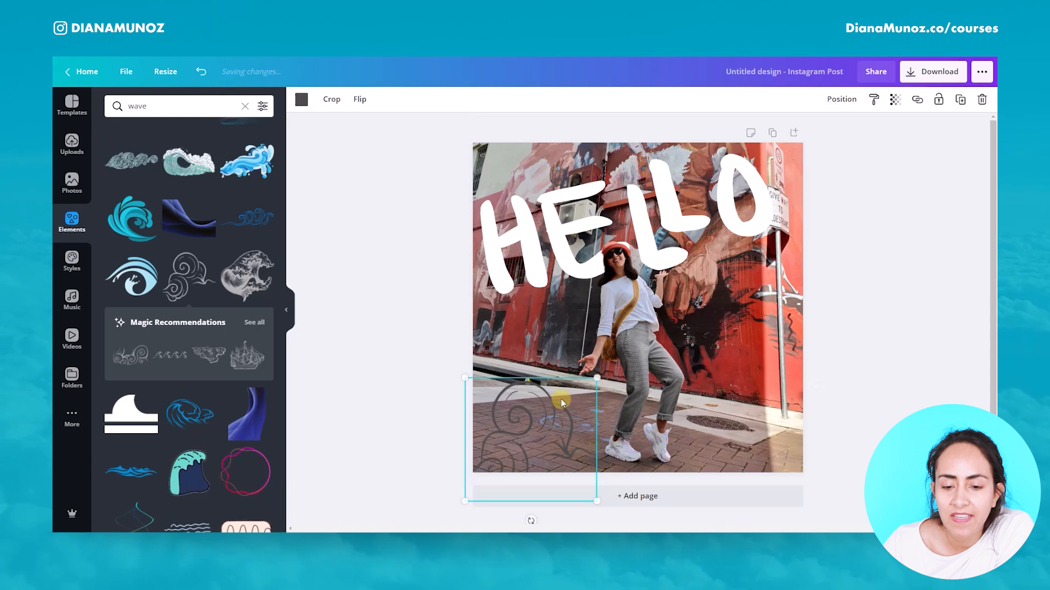
left_click_drag(601, 377, 694, 371)
Step: Recolour the wave element white
left_click(302, 102)
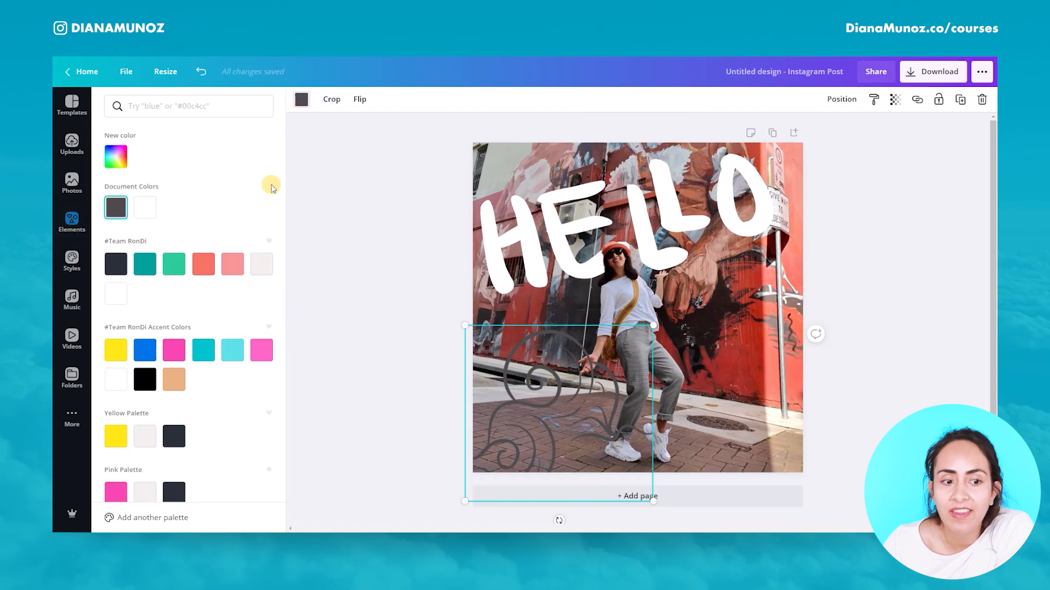
left_click(143, 212)
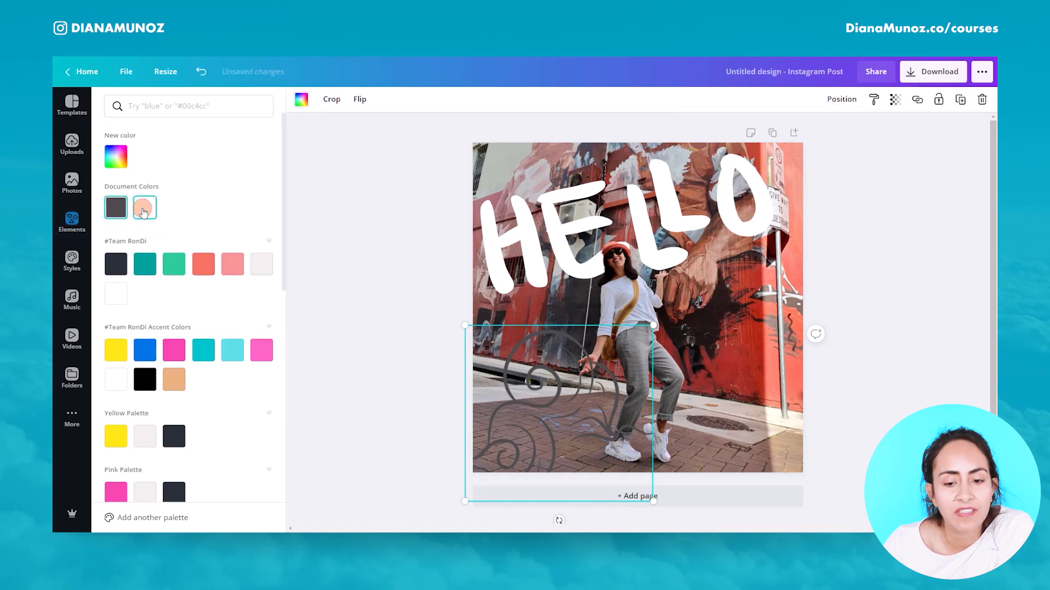
key("ctrl+z")
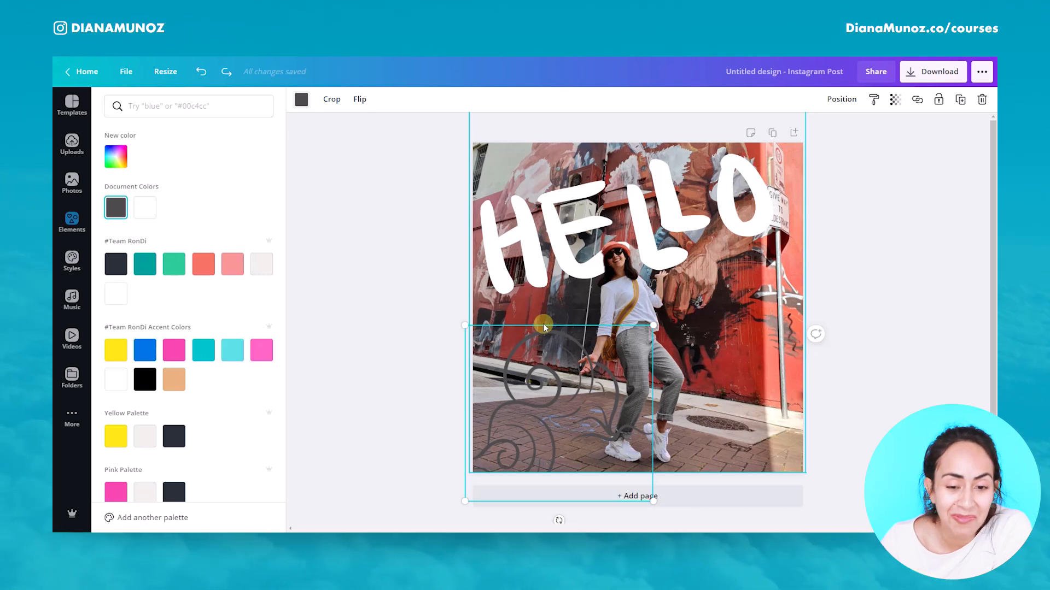
left_click(143, 208)
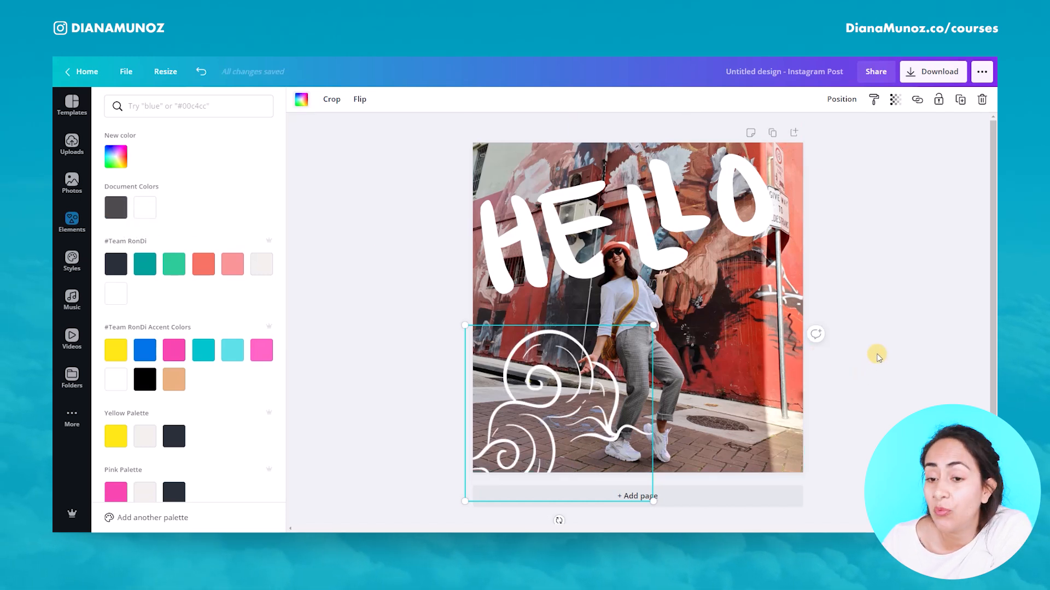
Step: Send the wave element one layer backward behind the figure
left_click(840, 101)
left_click(807, 132)
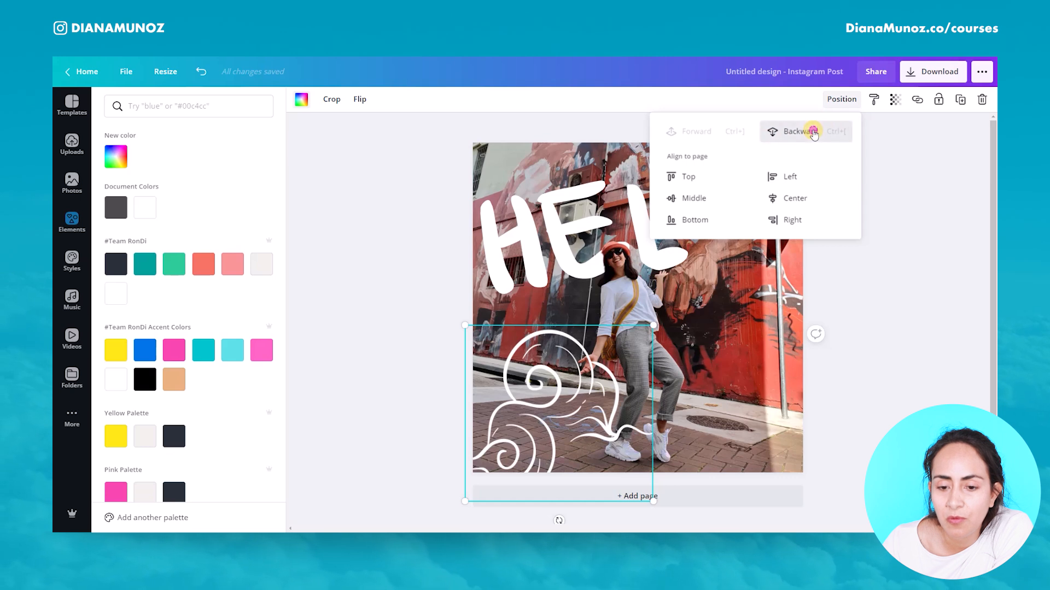
left_click(899, 354)
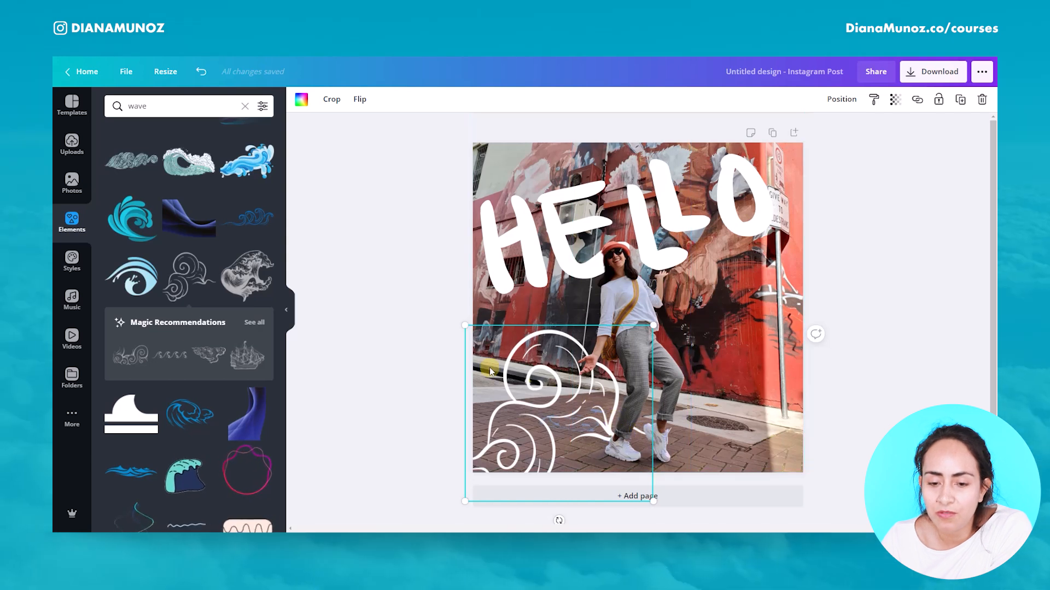
Step: Add a new page and place the uploaded photo of the woman in the beanie on it
left_click(875, 423)
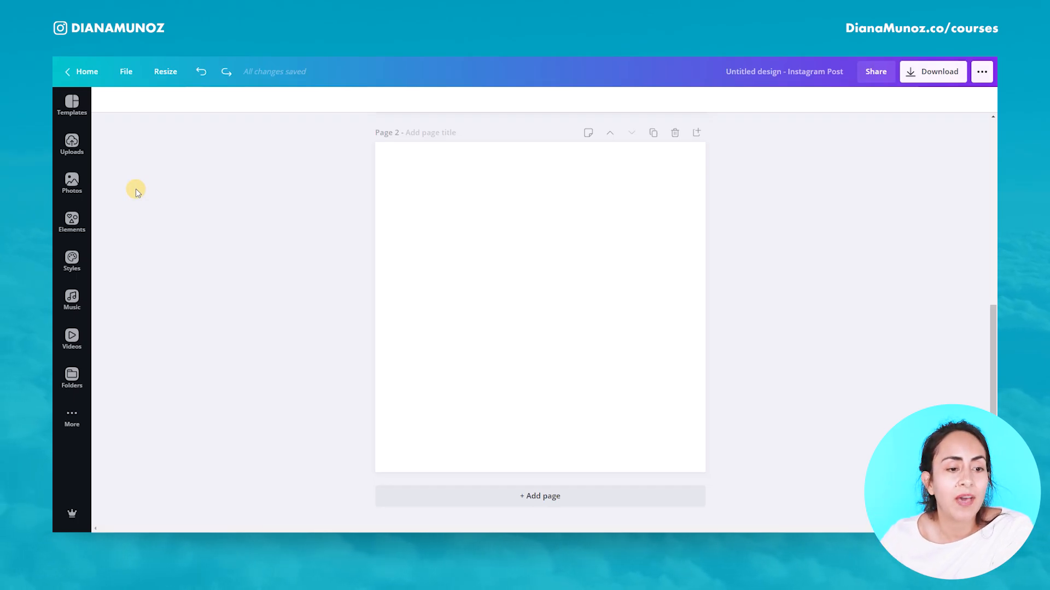
left_click(71, 143)
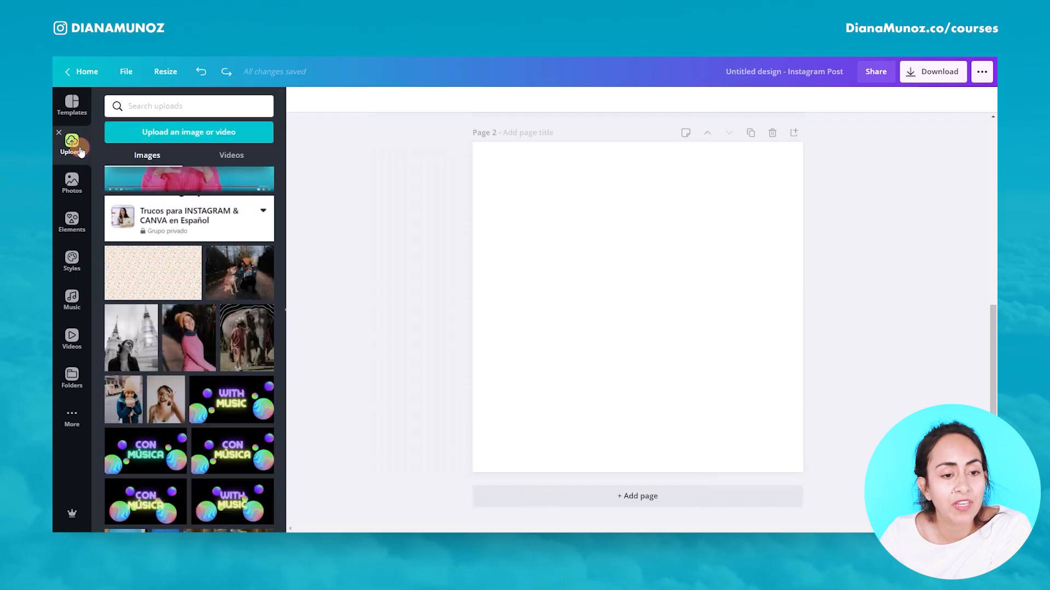
left_click(178, 350)
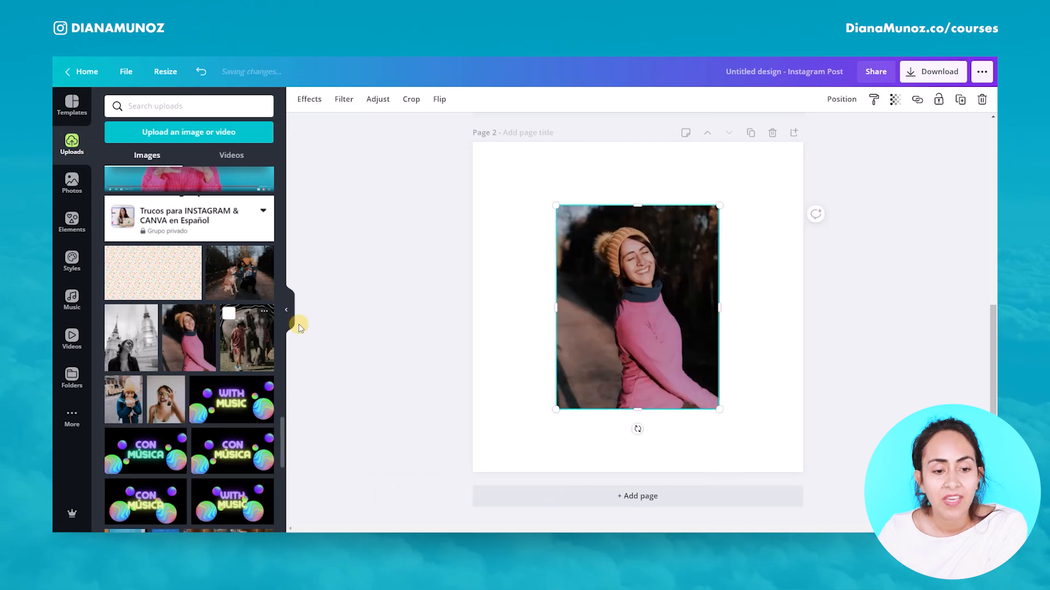
left_click(289, 312)
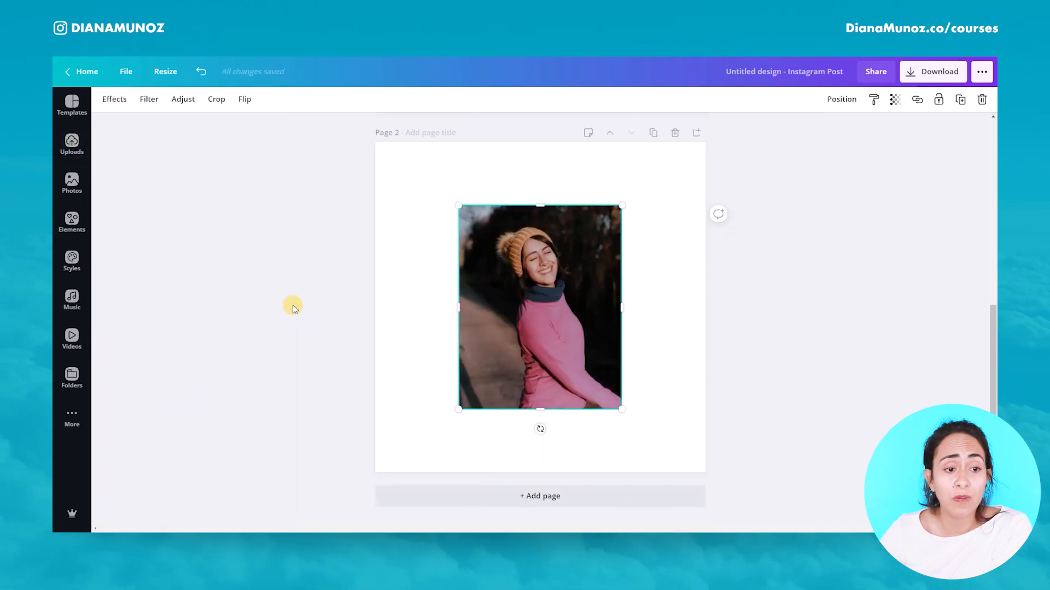
left_click(72, 181)
scroll(215, 437, "down", 3)
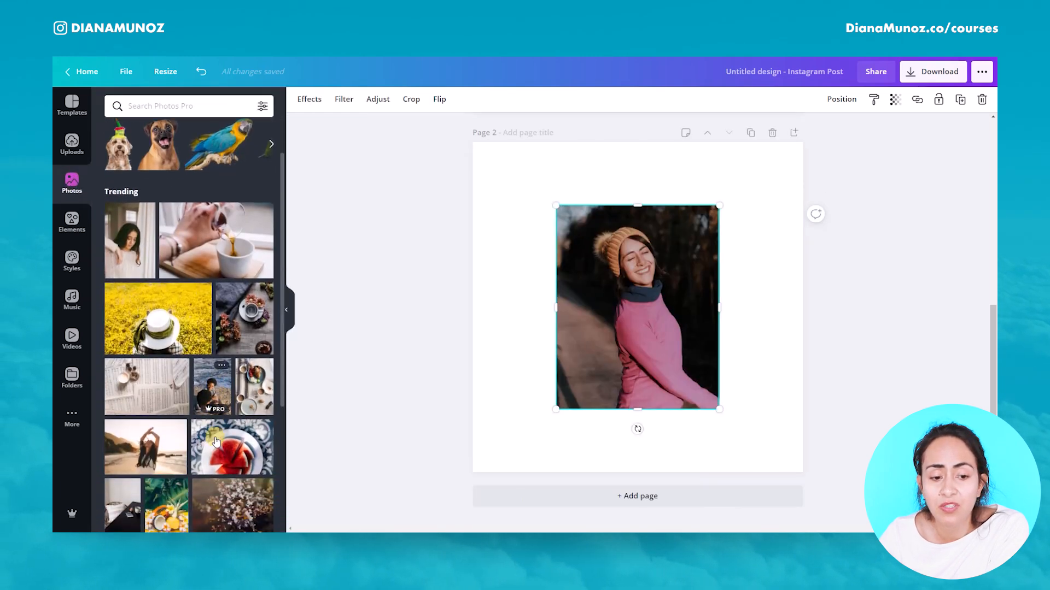
scroll(215, 441, "down", 1)
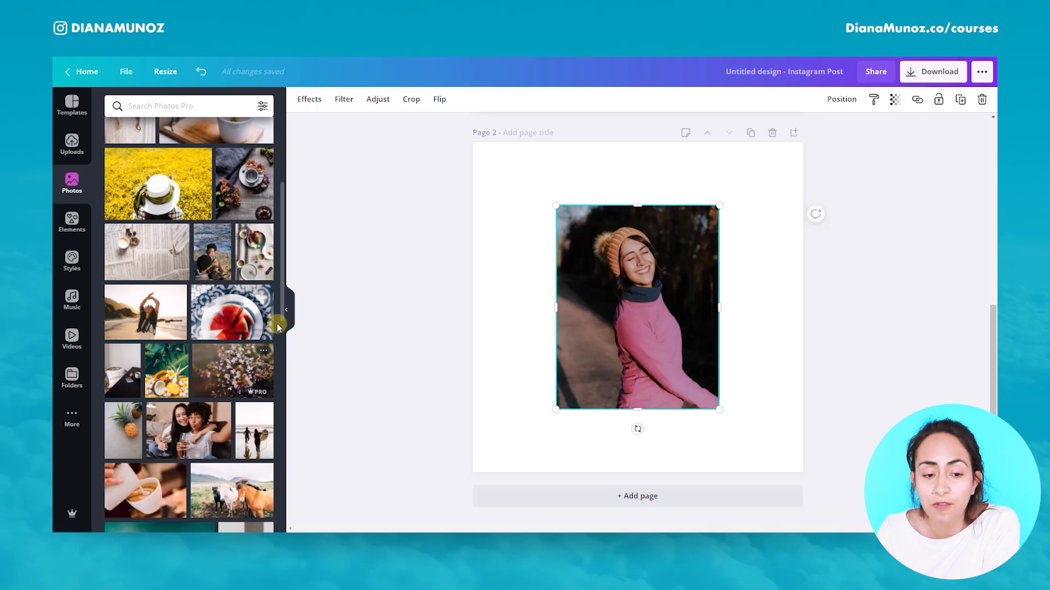
left_click(285, 310)
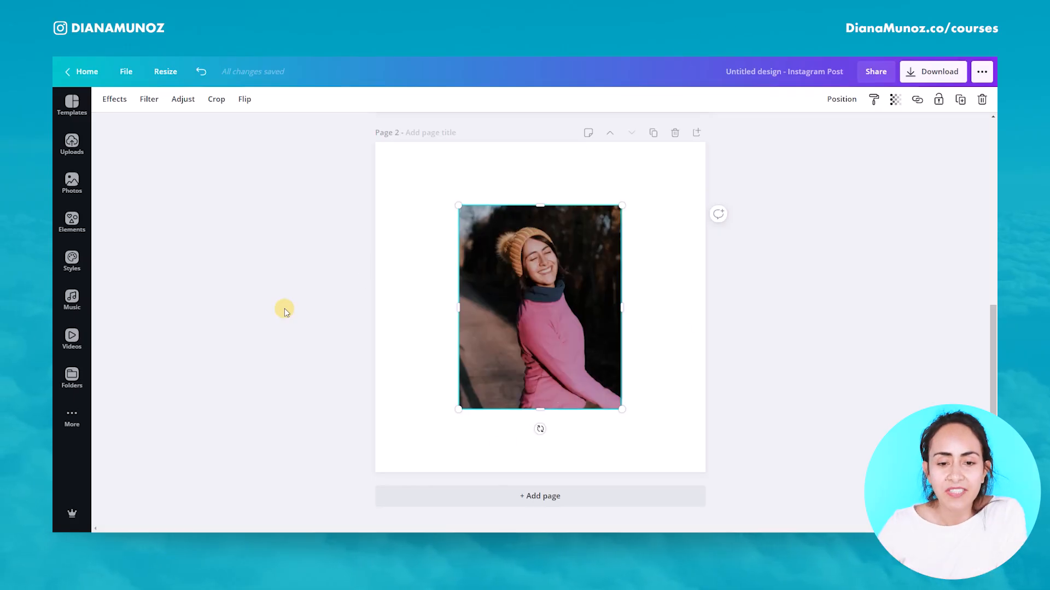
Step: Move the photo to the page's left edge, duplicate it and place the copy beside it
left_click(674, 312)
left_click_drag(560, 356, 477, 371)
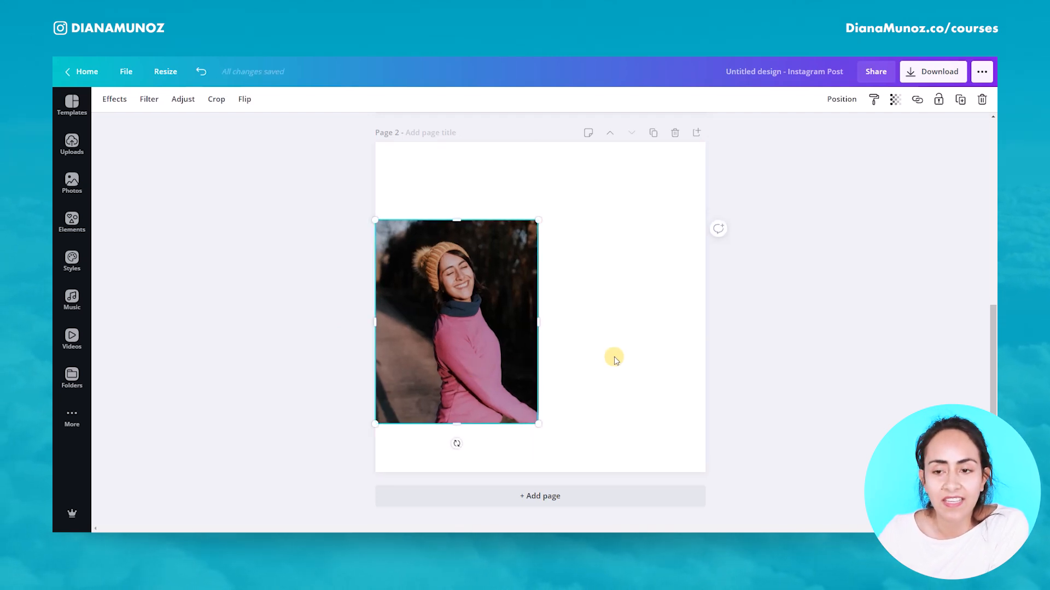
left_click(960, 99)
left_click_drag(502, 338, 653, 332)
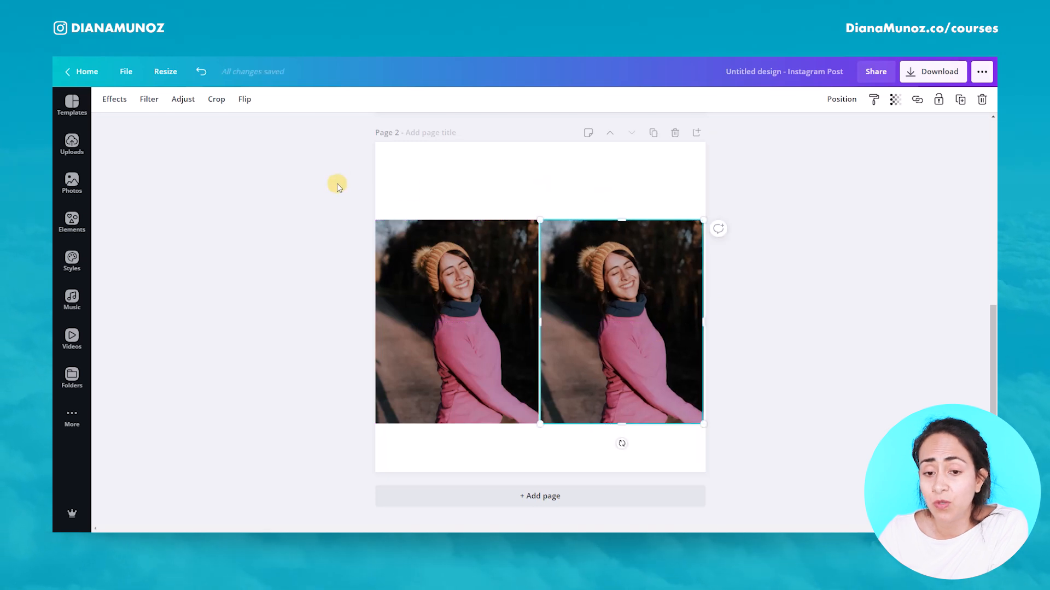
Step: Apply Background Remover to the duplicated photo
left_click(112, 100)
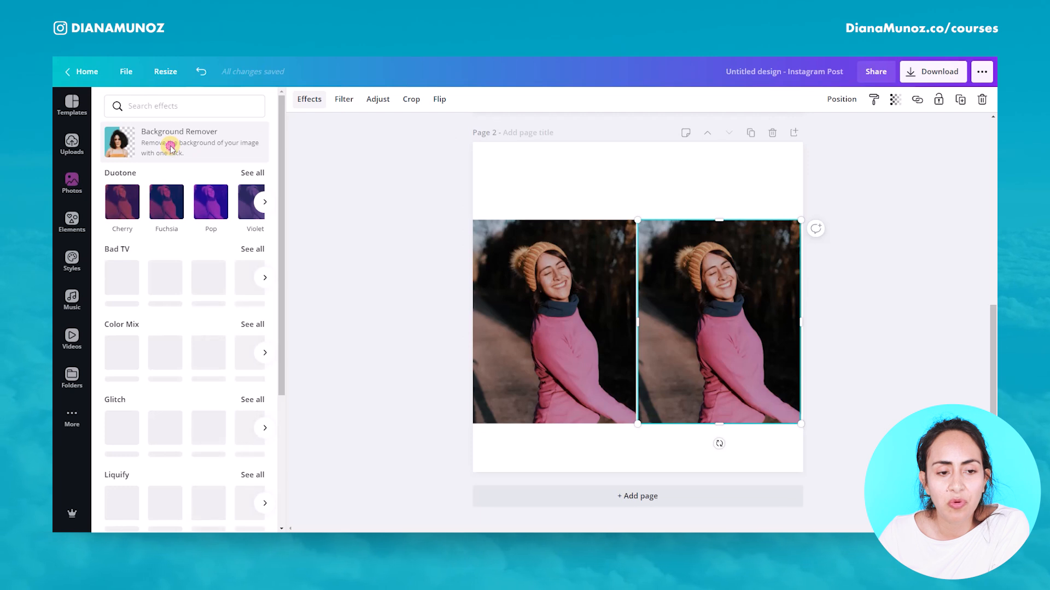
left_click(171, 147)
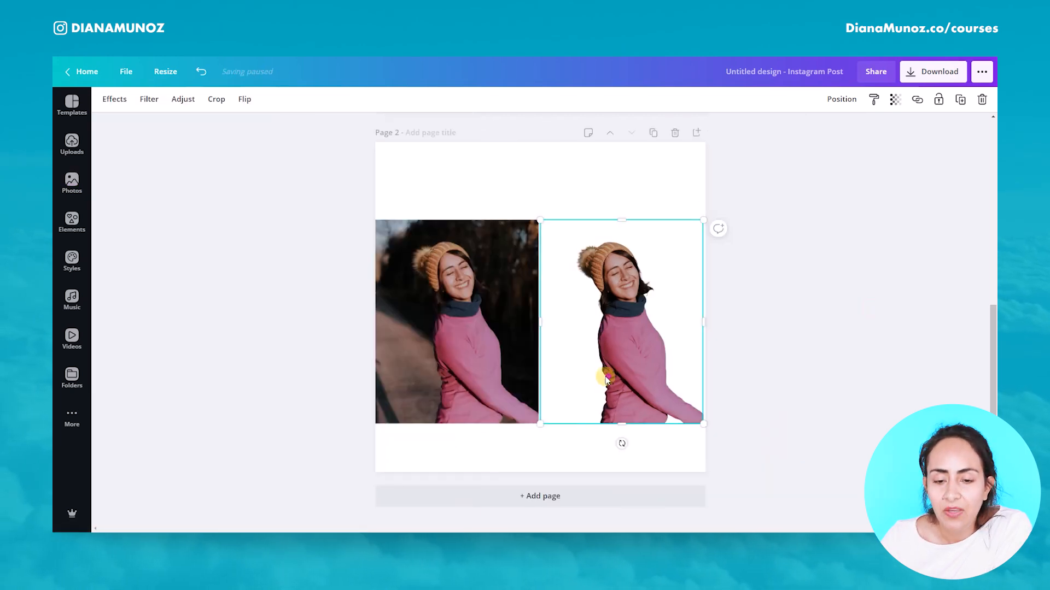
Step: Stack the cutout over the original photo and enlarge both together to fill the page
left_click_drag(589, 373, 437, 375)
left_click_drag(641, 335, 492, 321)
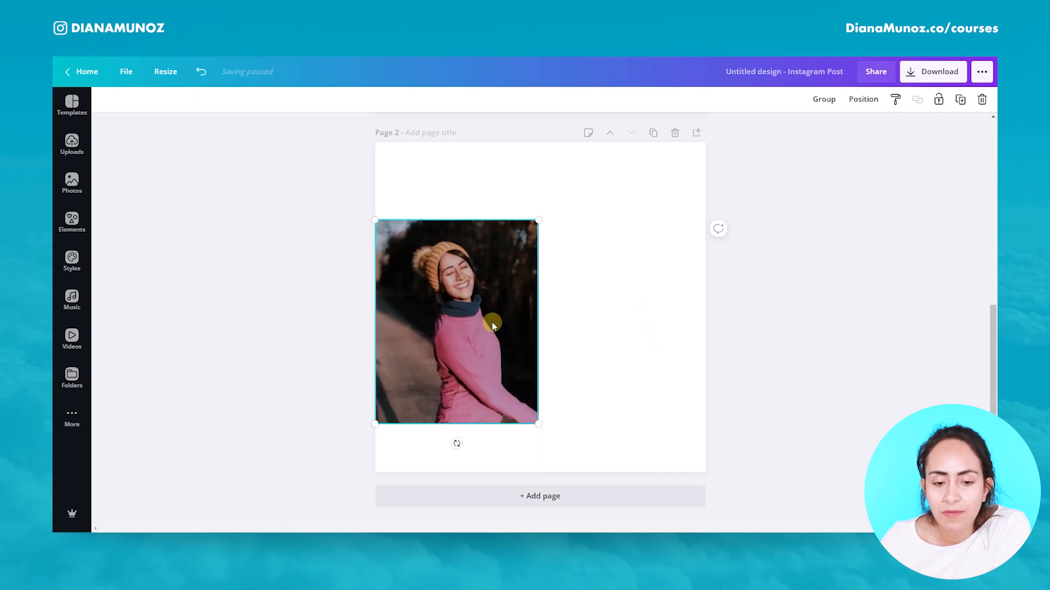
left_click_drag(535, 426, 818, 511)
left_click_drag(705, 220, 836, 202)
left_click_drag(642, 368, 624, 370)
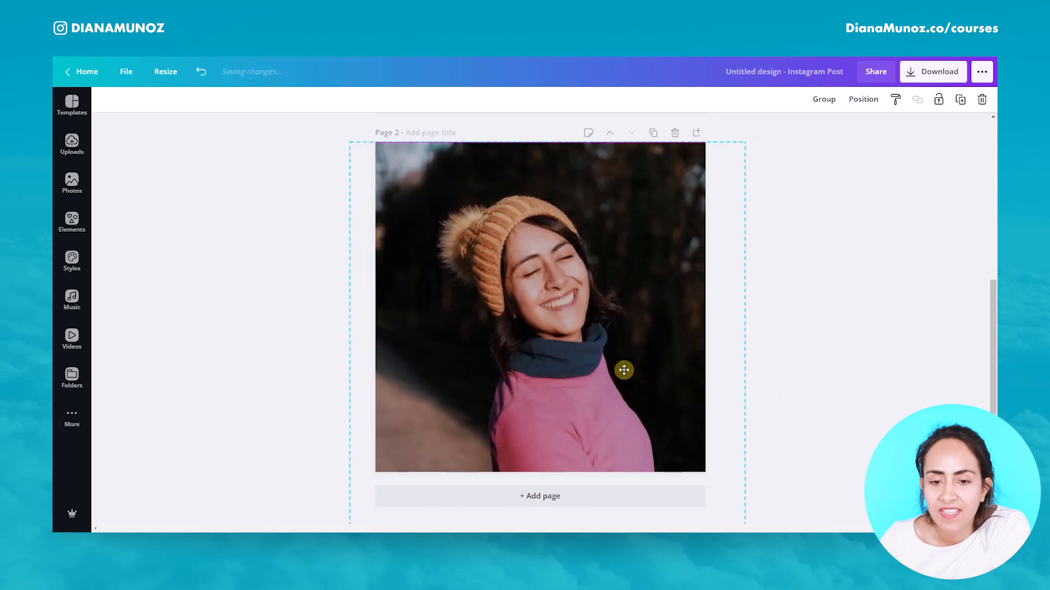
left_click(860, 324)
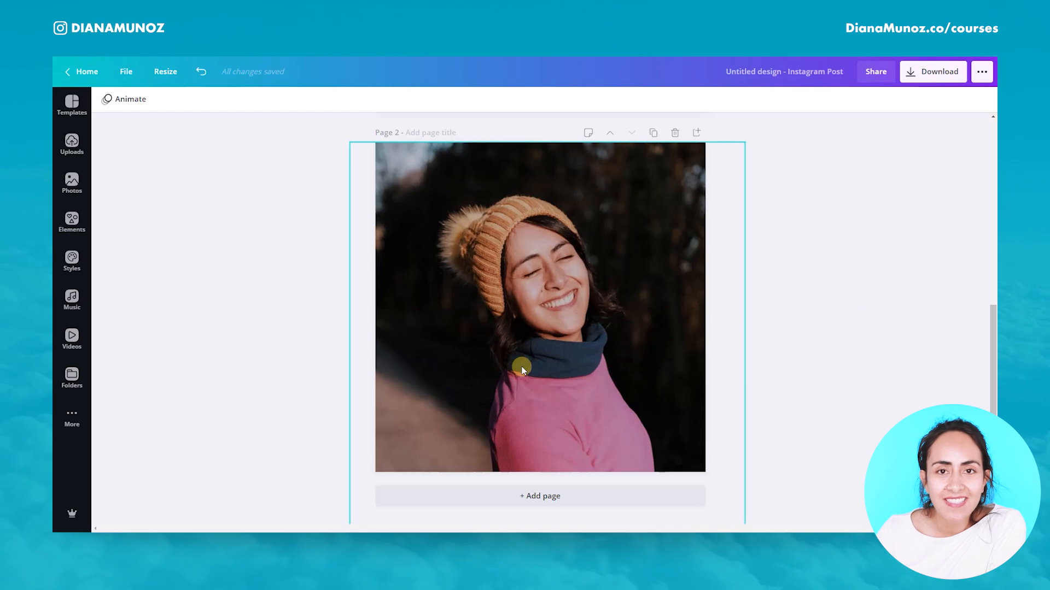
Step: Crop the cutout layer's left, right and top edges closer to the figure
left_click(566, 318)
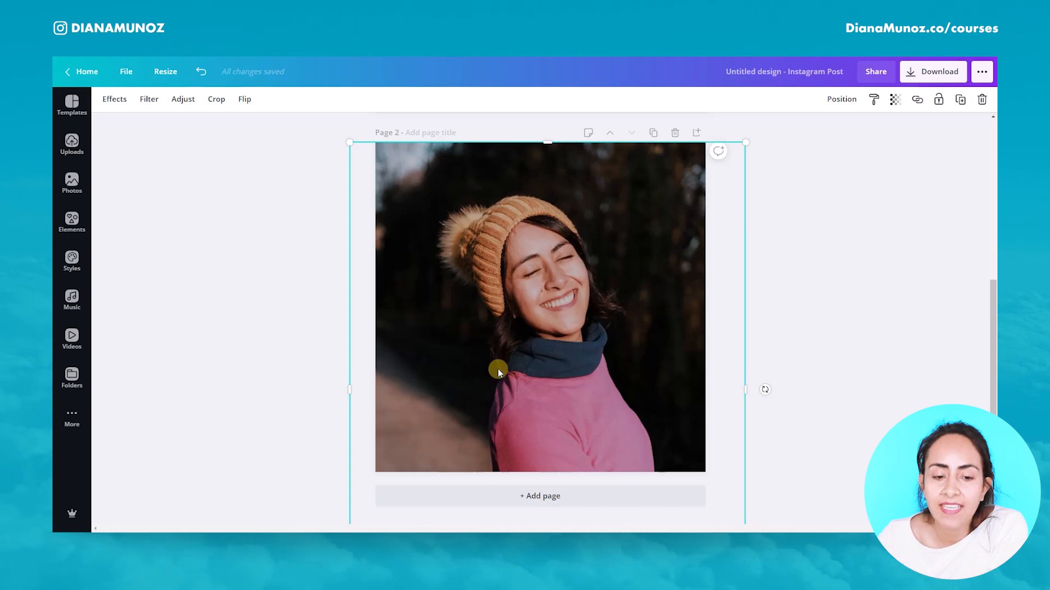
left_click_drag(350, 390, 432, 391)
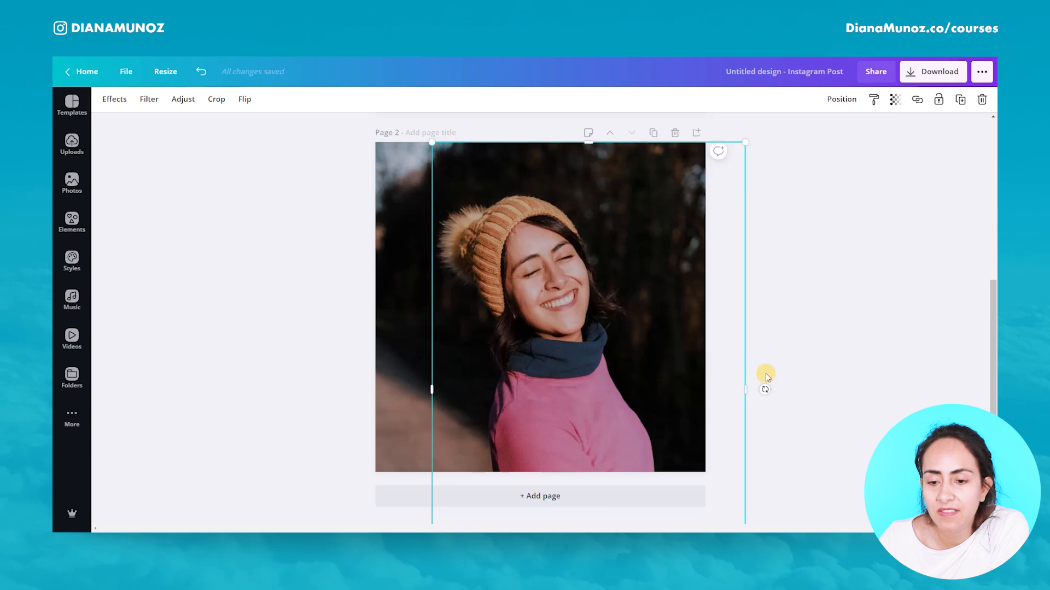
left_click_drag(751, 398, 665, 407)
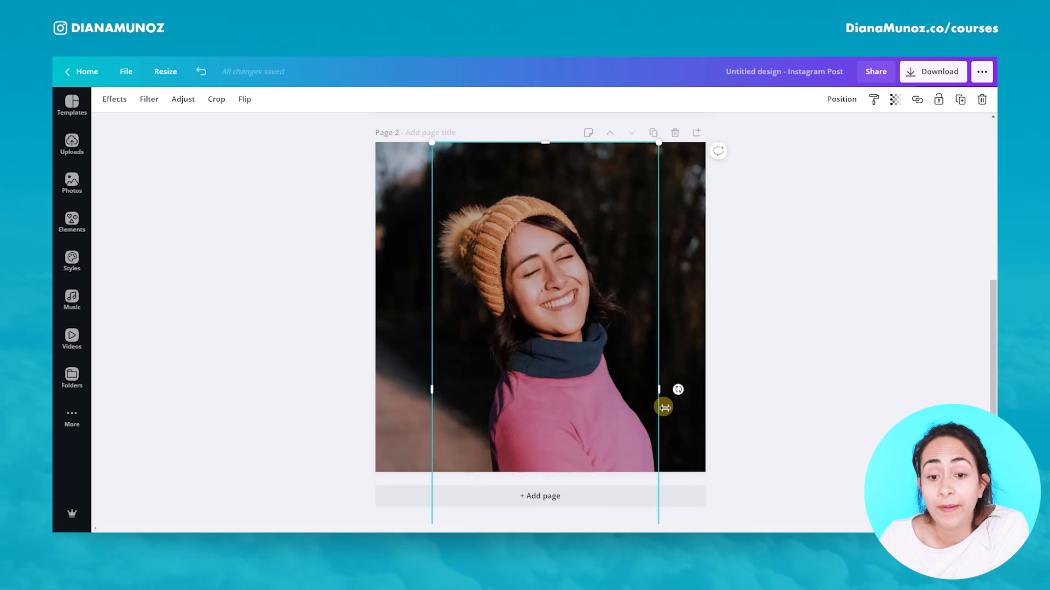
left_click_drag(552, 147, 557, 189)
left_click(894, 182)
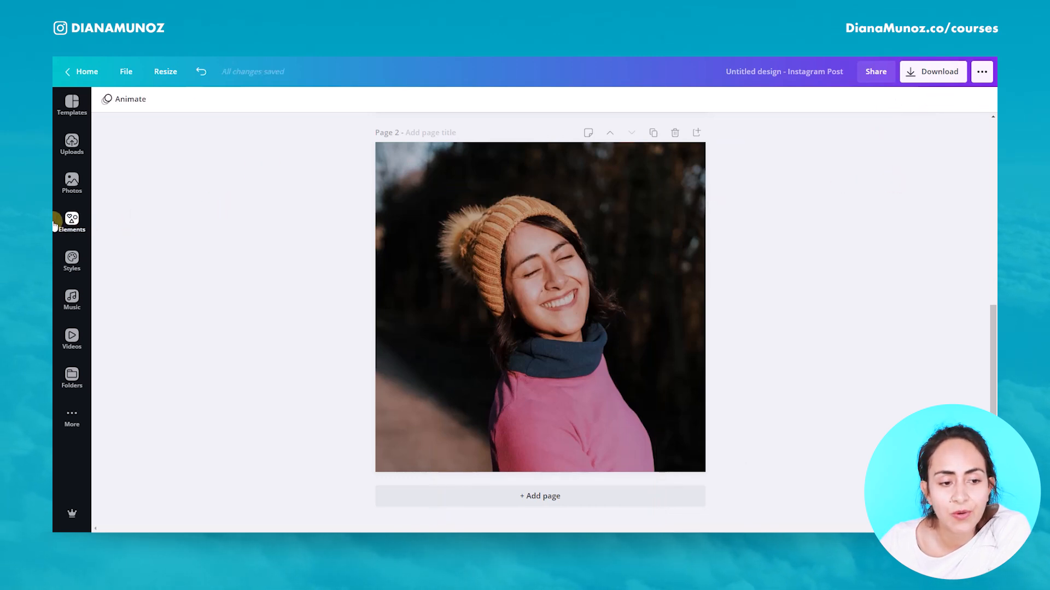
Step: Search the elements library for waffle
left_click(87, 221)
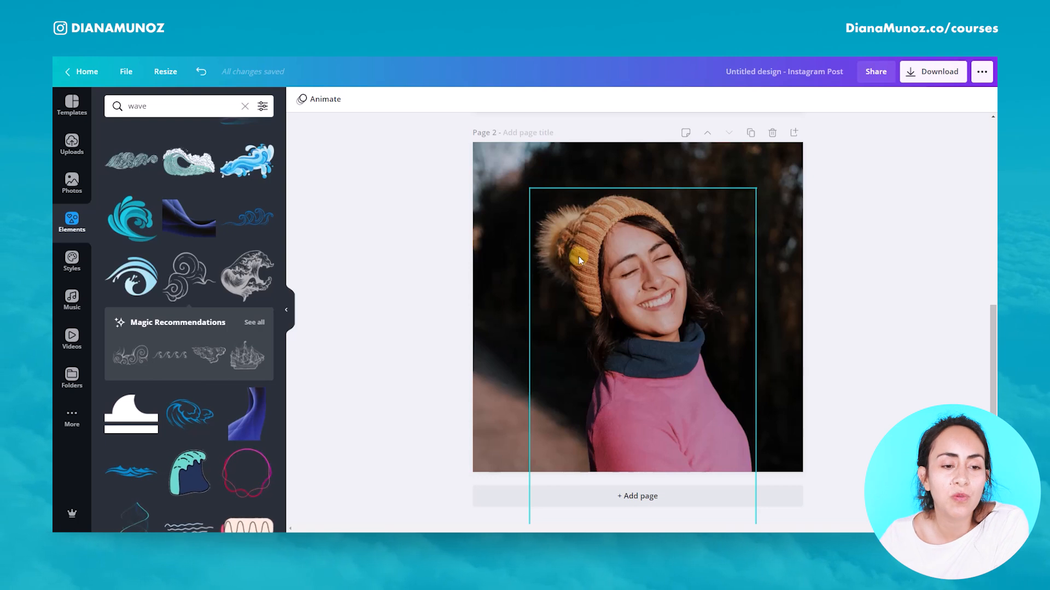
left_click(248, 106)
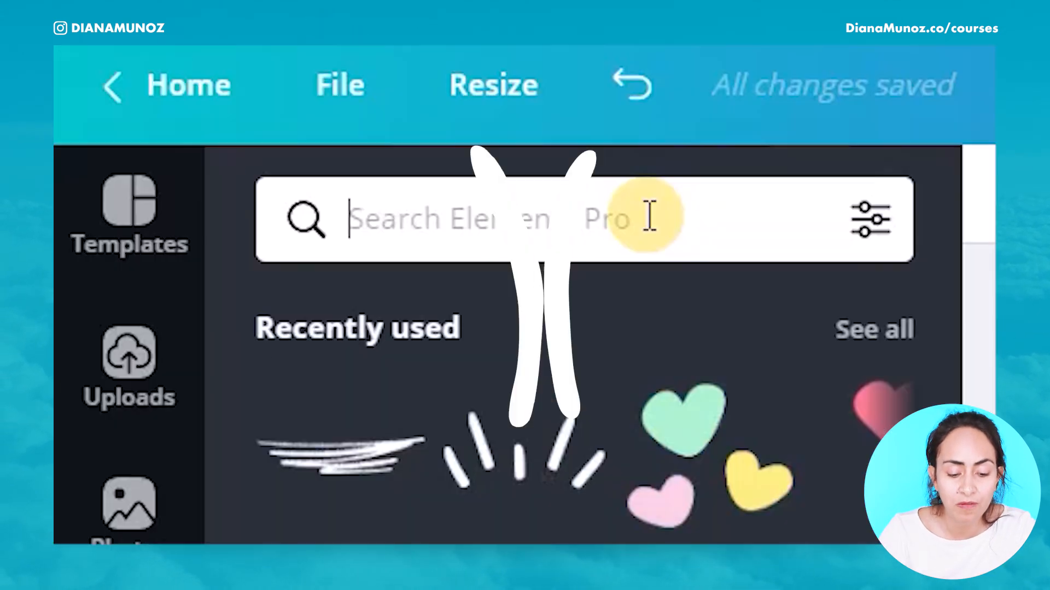
type("wafle")
type("fle")
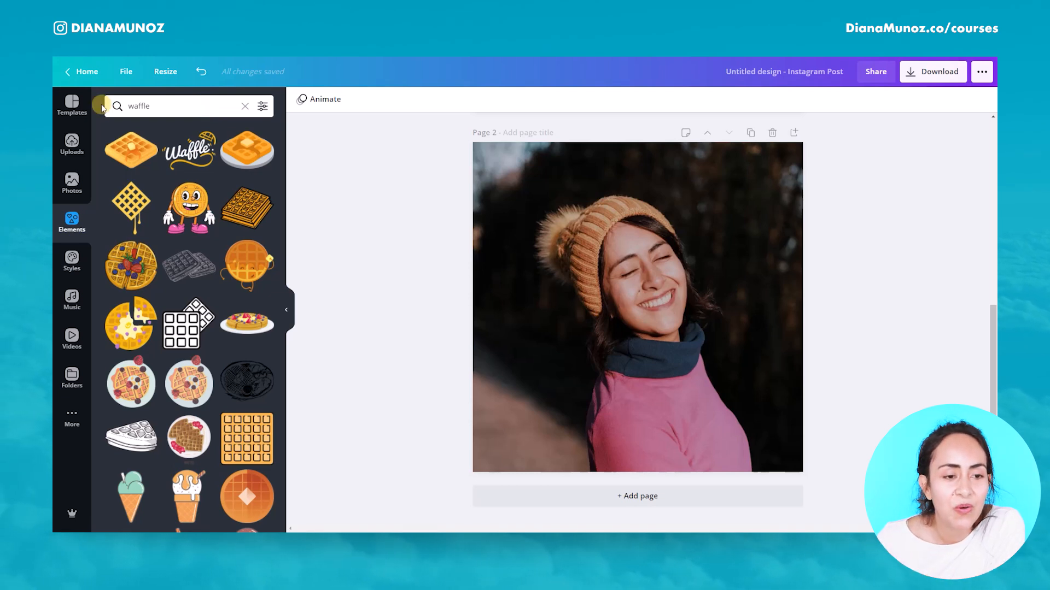
left_click_drag(160, 109, 137, 108)
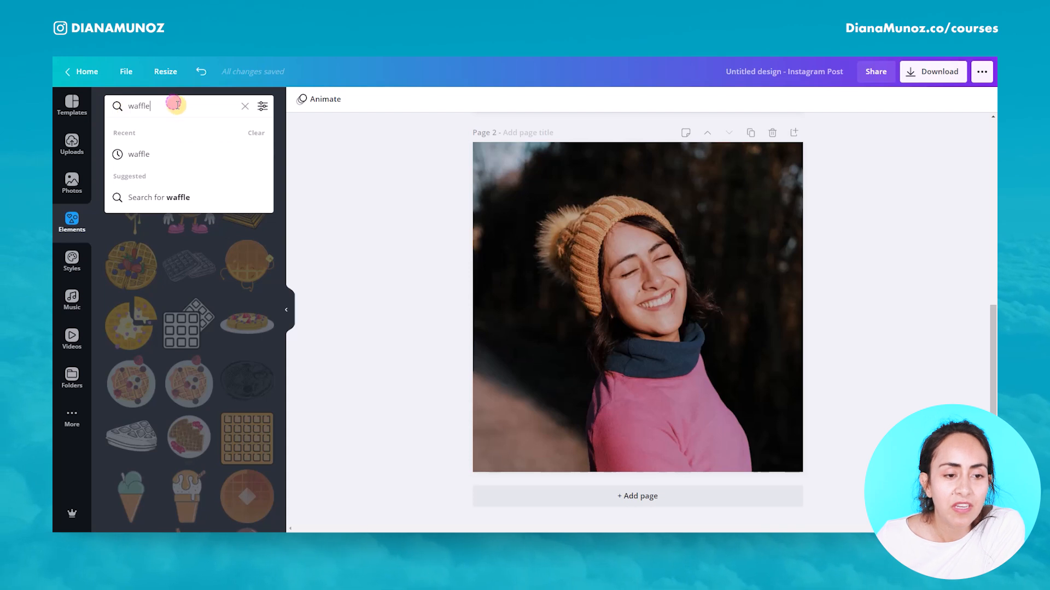
left_click(226, 297)
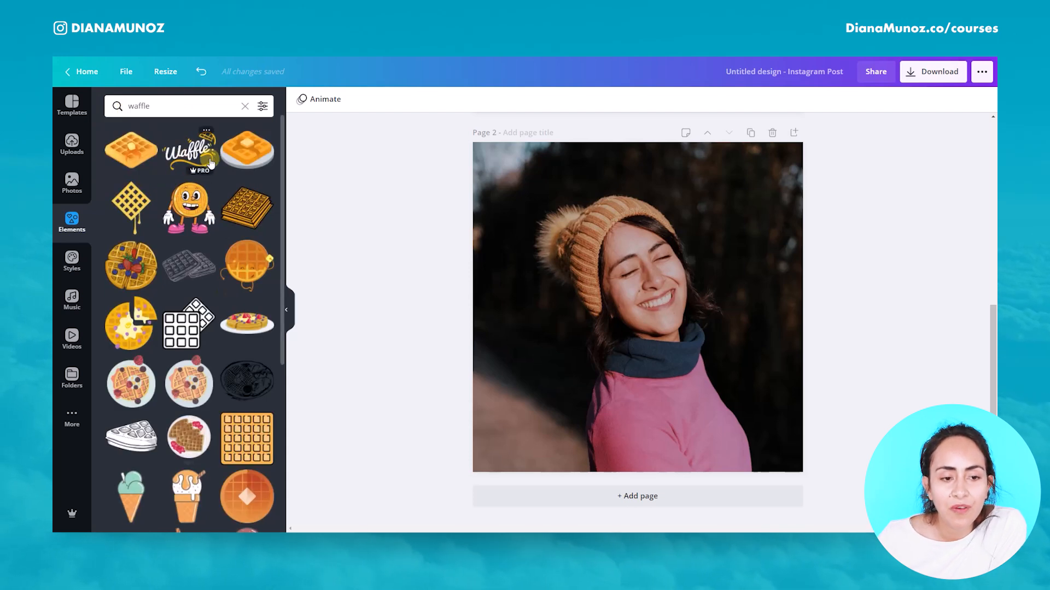
Step: Add the Waffle lettering element, rotating and enlarging it across the photo
left_click(192, 155)
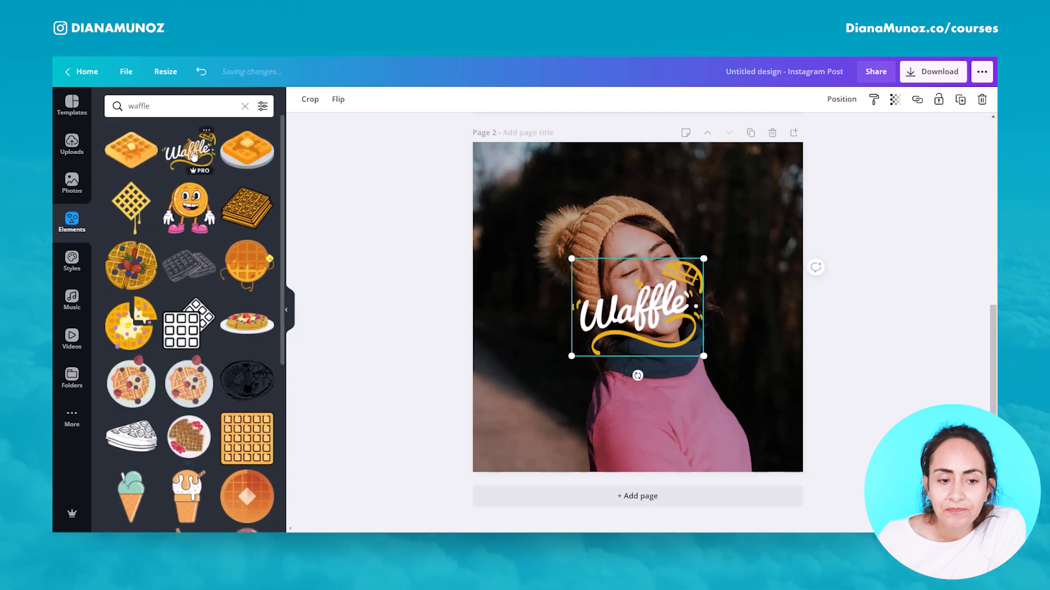
left_click_drag(638, 377, 684, 418)
left_click_drag(690, 242, 771, 144)
left_click_drag(591, 380, 515, 470)
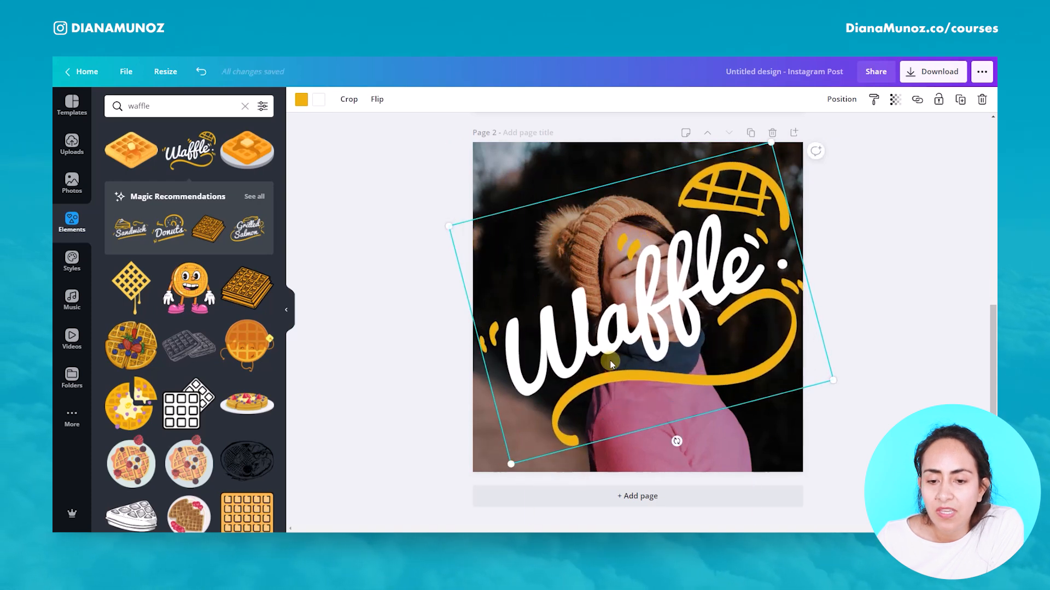
Step: Send the Waffle lettering one layer backward so it sits behind the cutout
left_click(844, 110)
left_click(831, 134)
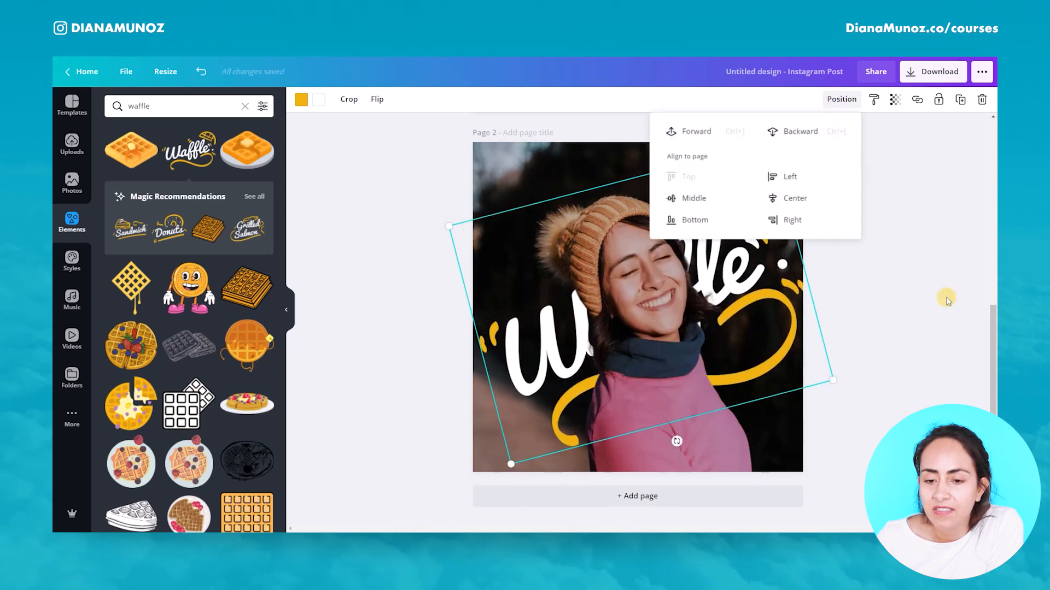
left_click(910, 320)
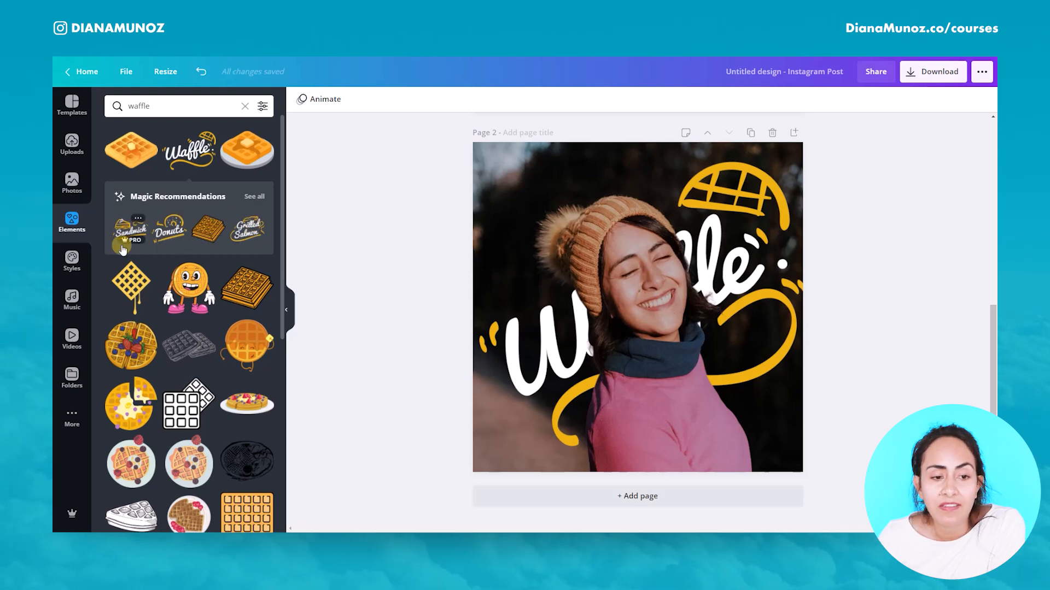
left_click(253, 198)
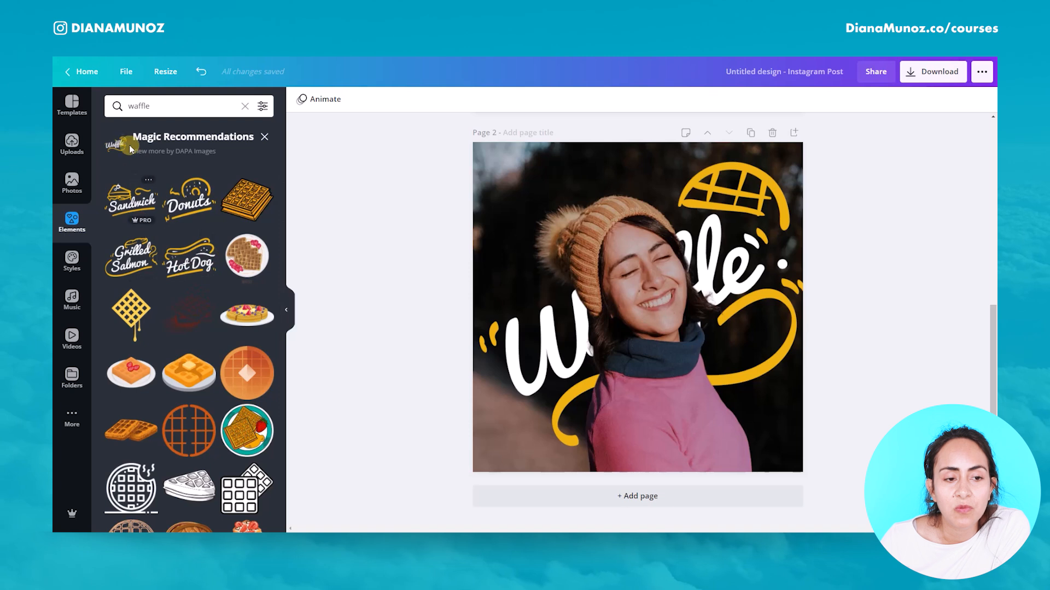
left_click_drag(118, 148, 656, 305)
left_click_drag(549, 338, 116, 161)
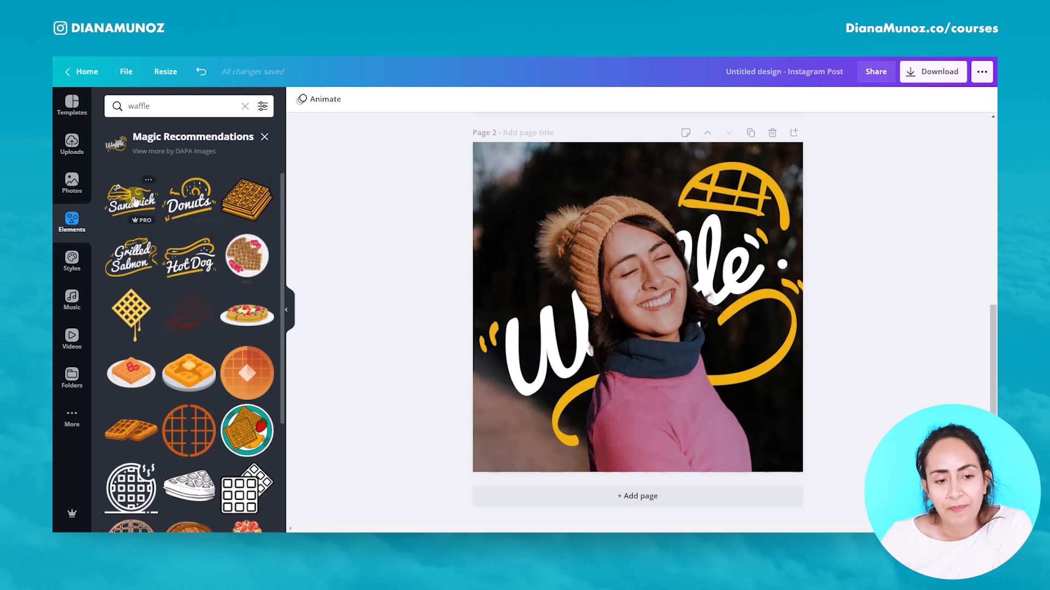
left_click(264, 137)
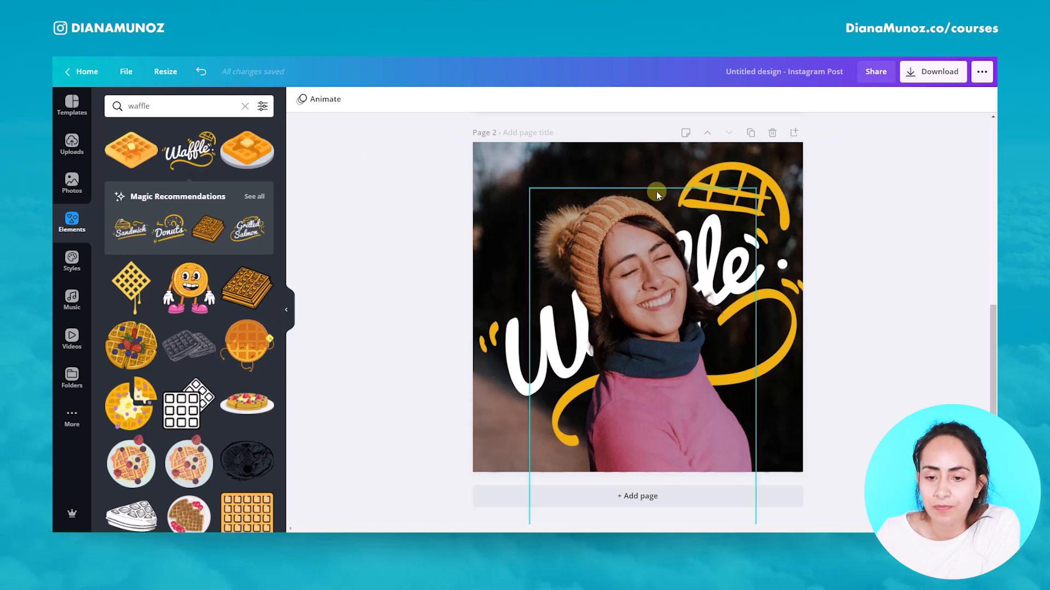
Step: Move the Waffle lettering slightly higher and search the elements library for wave
left_click(743, 181)
left_click_drag(742, 181, 733, 160)
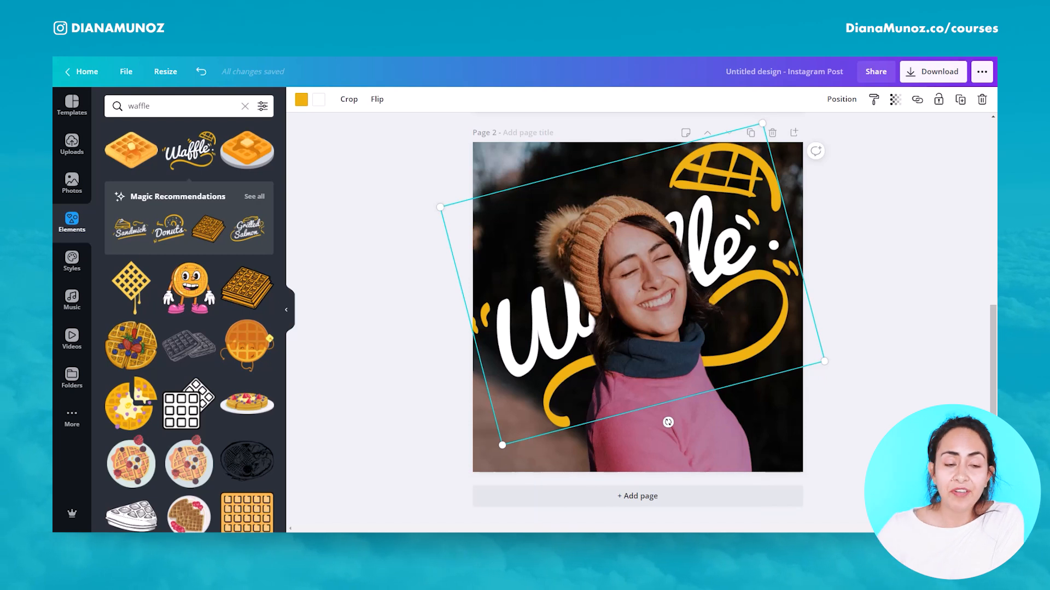
left_click_drag(153, 105, 121, 101)
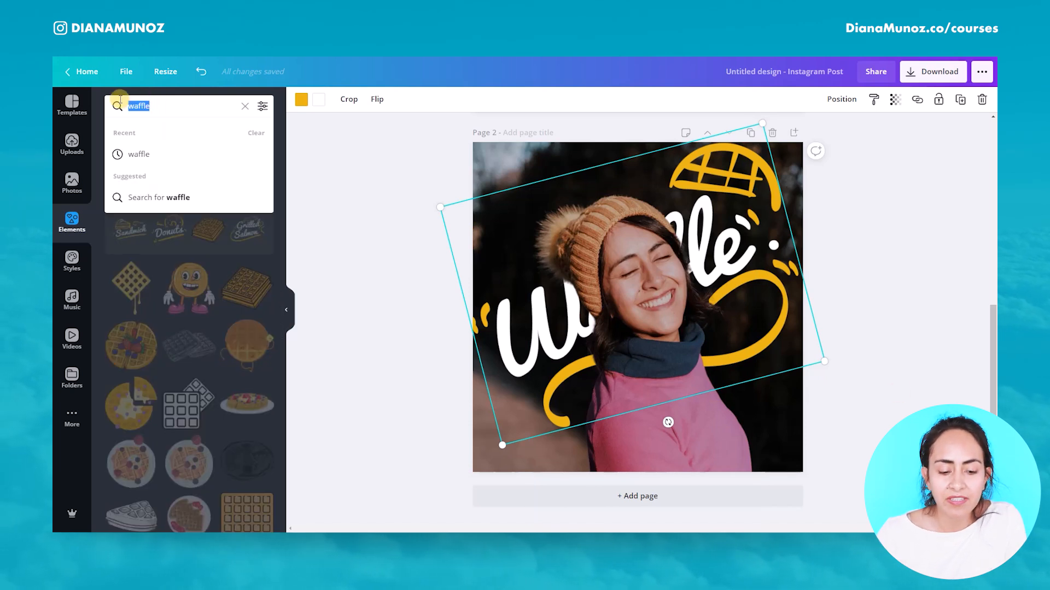
type("wave")
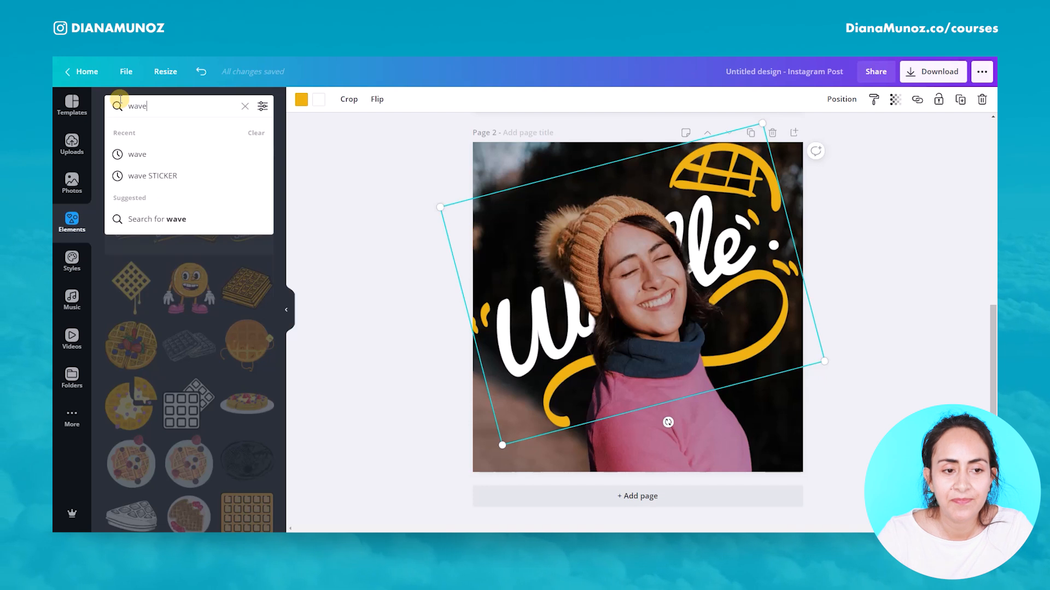
key("Return")
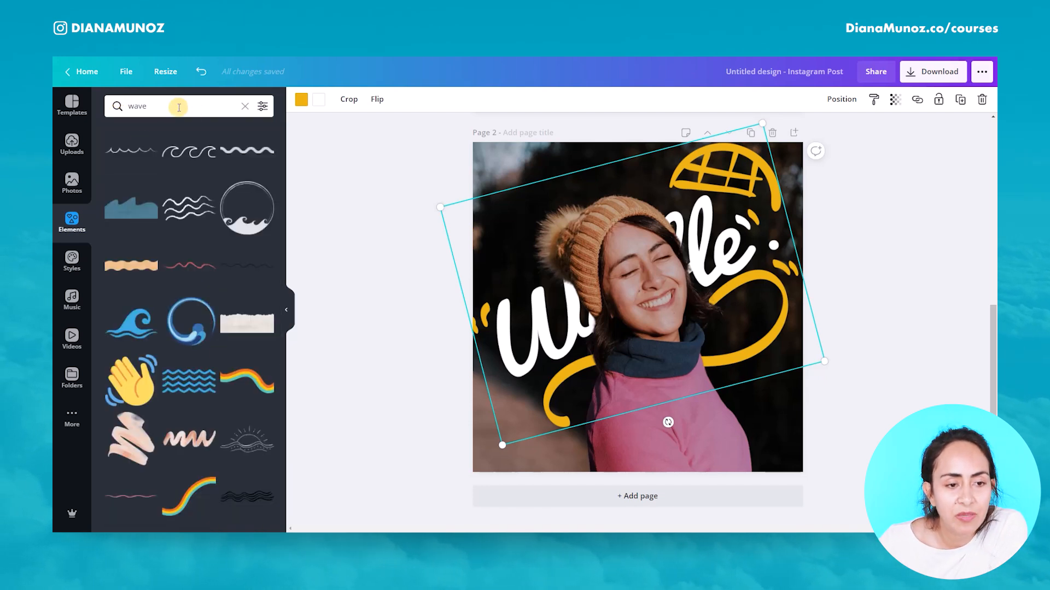
Step: Add a colourful wave graphic from the results and stretch it across the photo's width
left_click_drag(150, 106, 127, 105)
left_click(244, 304)
scroll(251, 301, "down", 6)
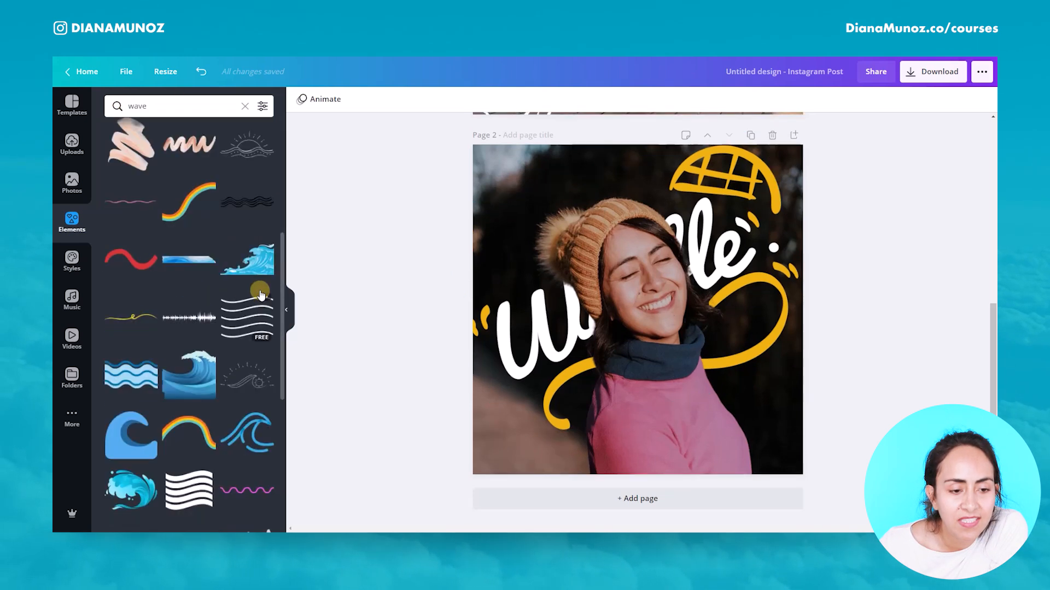
scroll(260, 295, "down", 3)
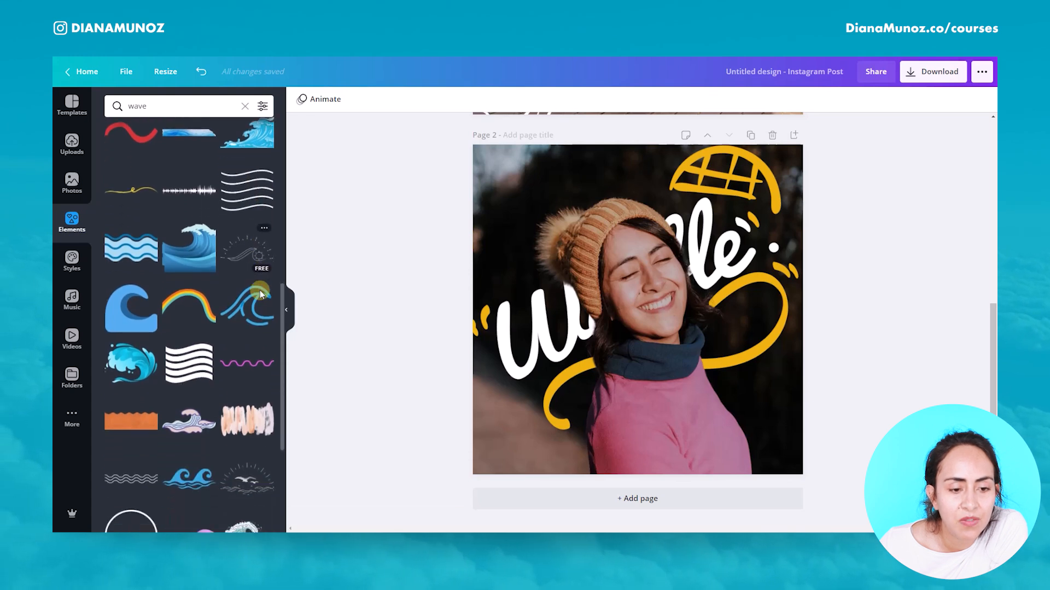
scroll(261, 295, "down", 8)
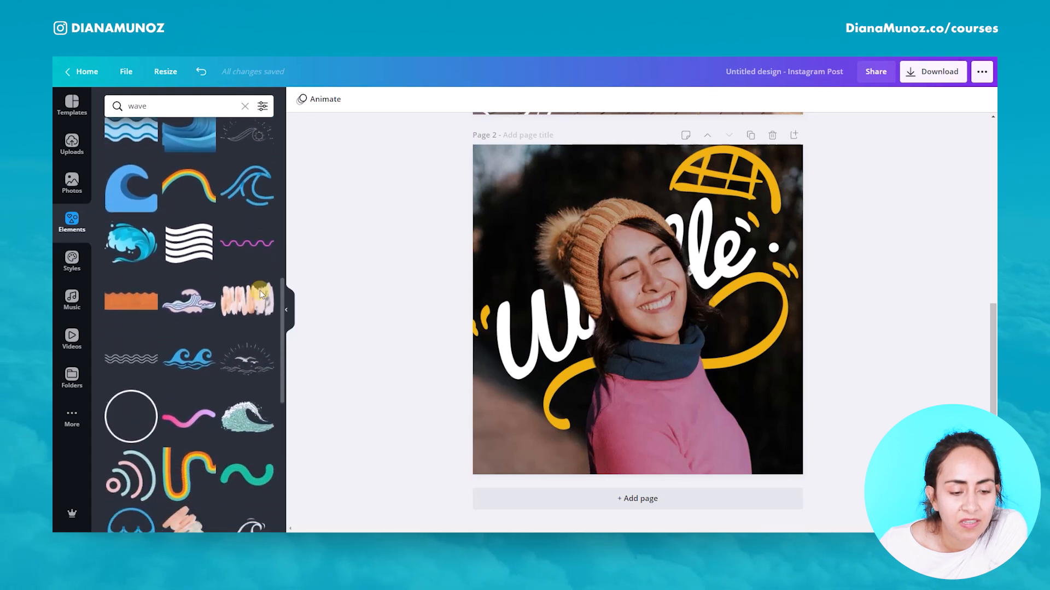
scroll(261, 296, "down", 1)
left_click(187, 273)
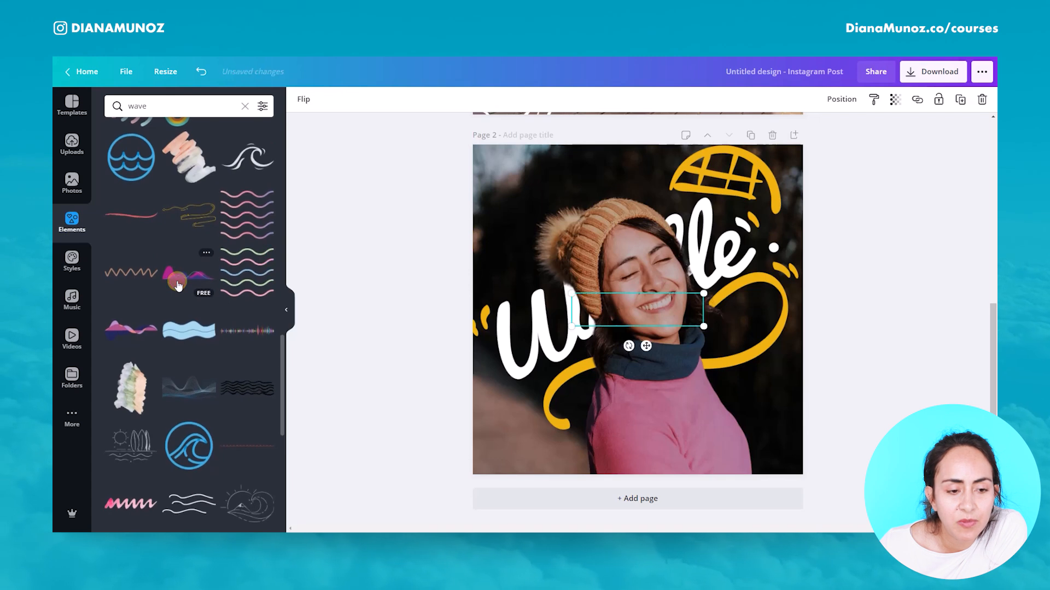
left_click_drag(704, 293, 799, 269)
left_click_drag(583, 333, 473, 404)
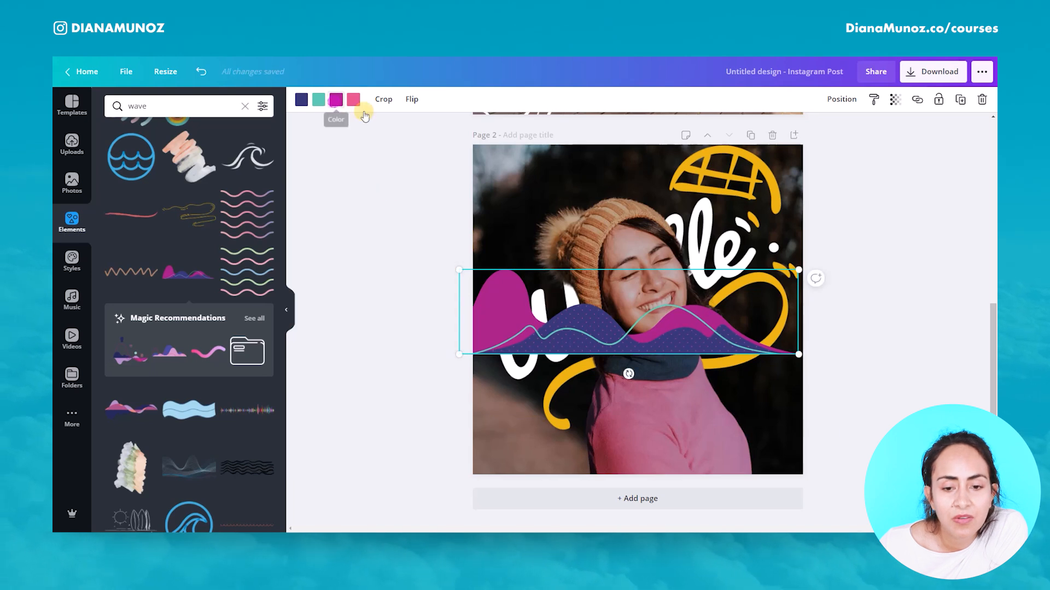
Step: Recolour the wave's magenta and navy parts to the document's yellow
left_click(336, 99)
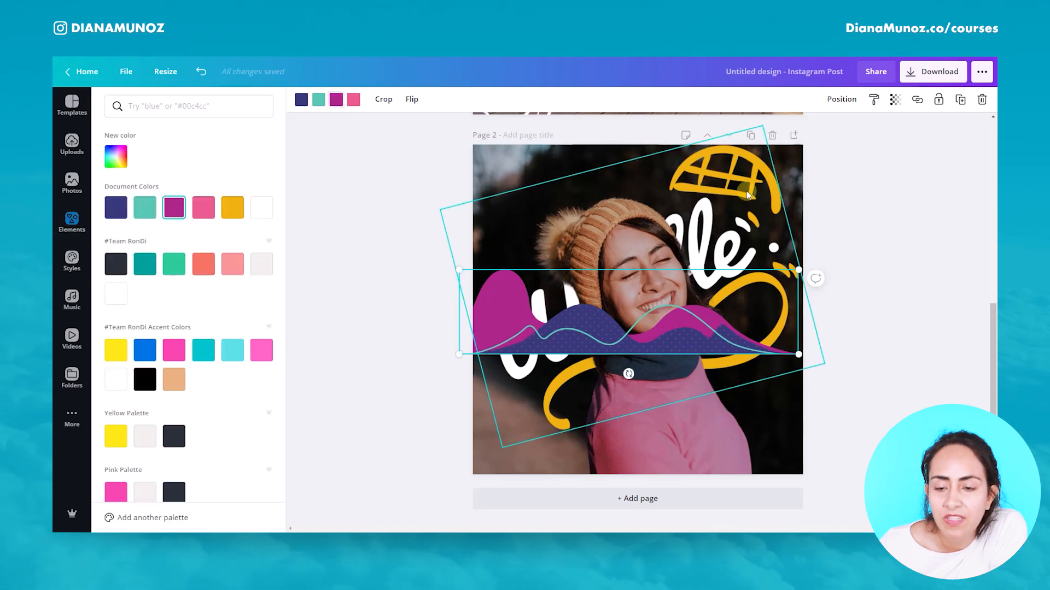
left_click(232, 208)
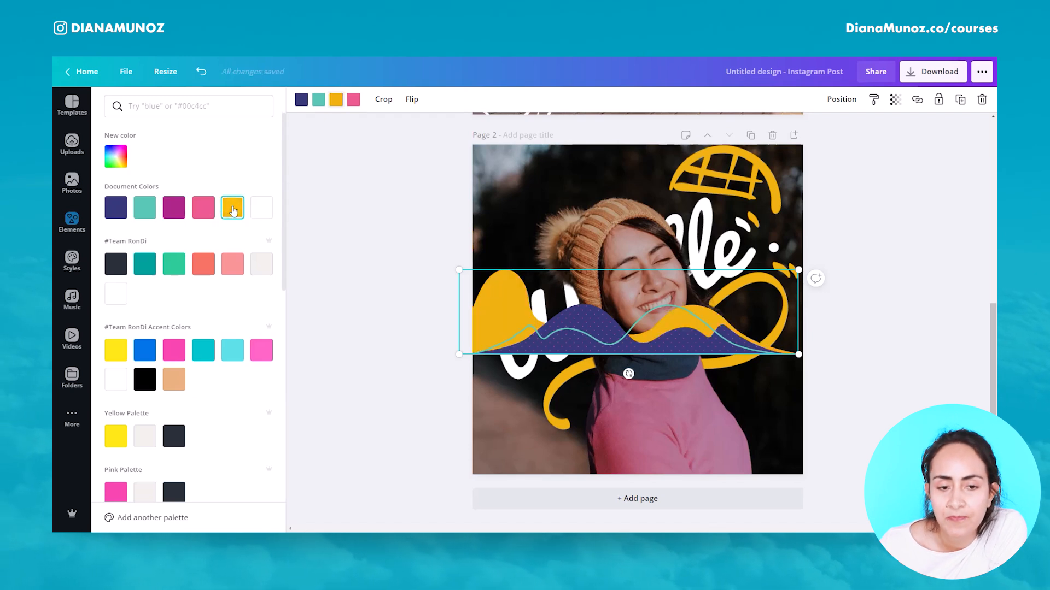
left_click(303, 100)
left_click(232, 208)
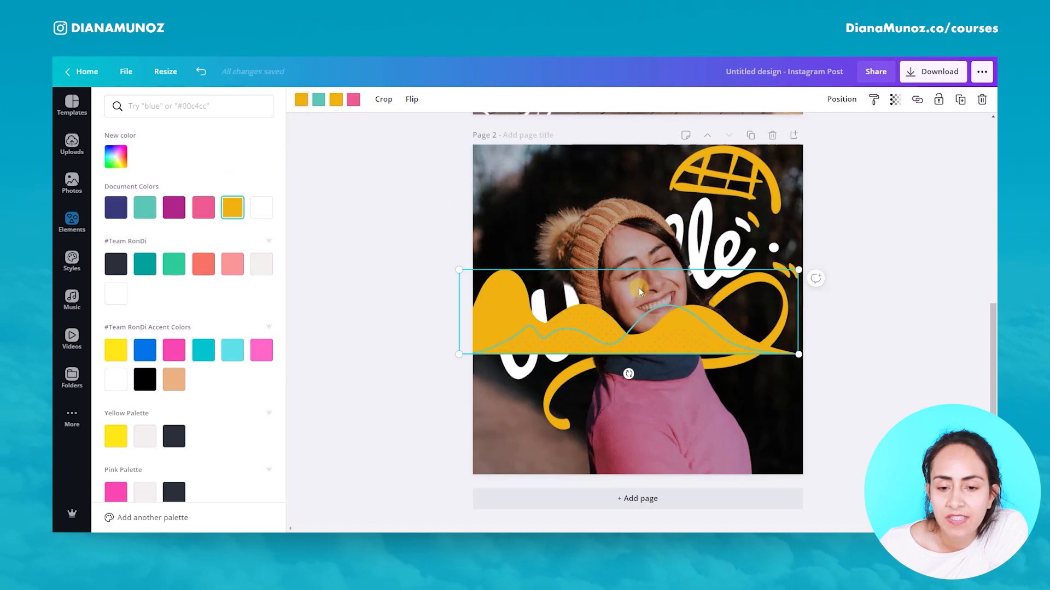
Step: Reposition the wave along the bottom edge of the page and slightly shift the Waffle lettering
left_click_drag(601, 329, 640, 432)
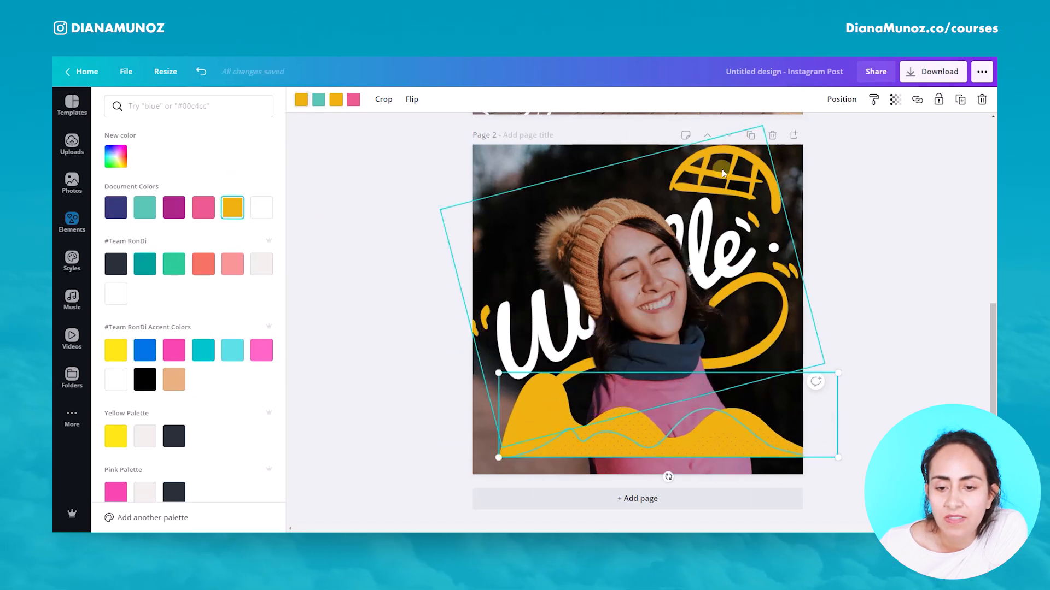
left_click(504, 442)
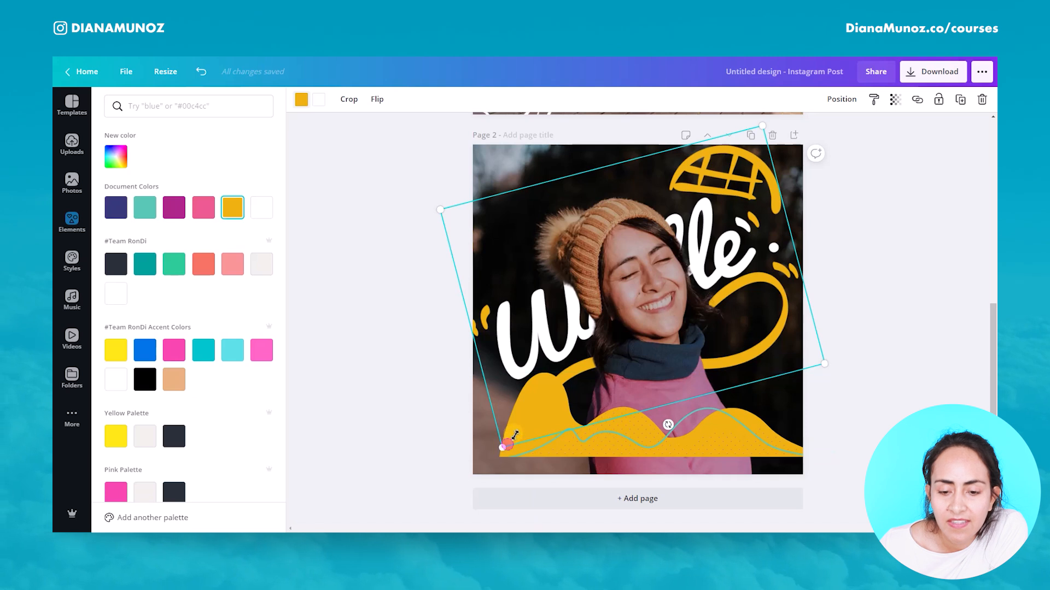
left_click_drag(503, 442, 523, 423)
left_click_drag(513, 318, 504, 316)
left_click_drag(670, 446, 658, 493)
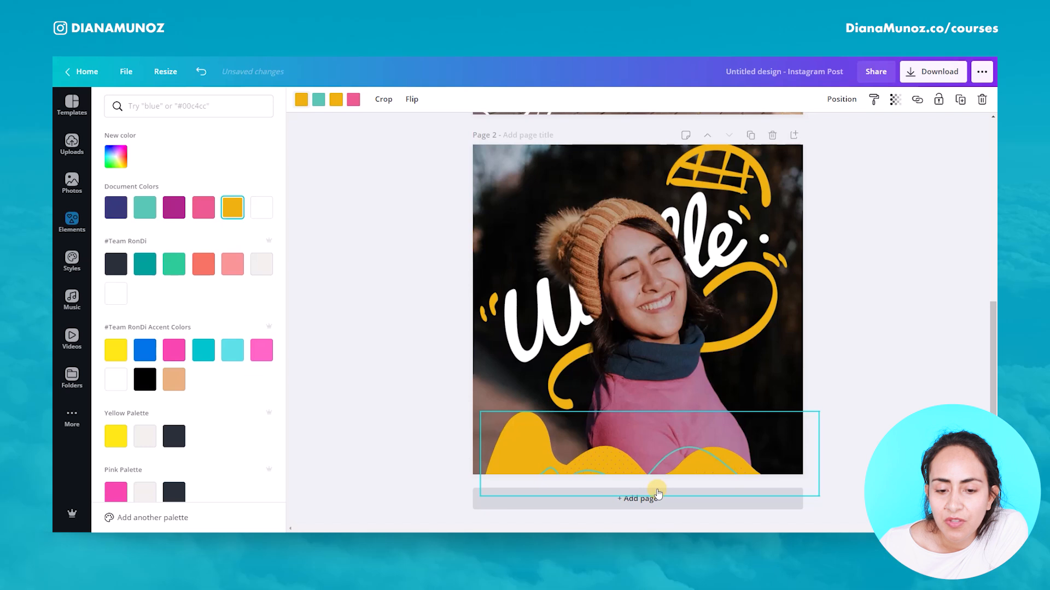
Step: Send the wave backward behind the cutout and widen it past the page's sides
left_click(841, 99)
left_click(833, 135)
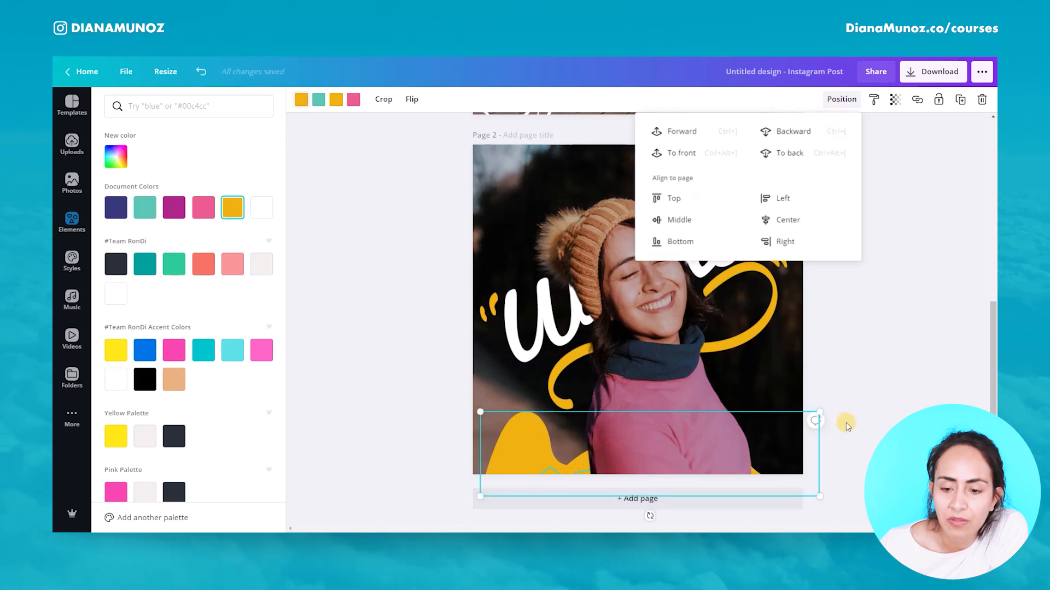
left_click_drag(650, 512, 655, 514)
left_click_drag(485, 511, 462, 516)
left_click_drag(815, 400, 837, 392)
left_click(738, 328)
left_click_drag(671, 412, 665, 414)
left_click(886, 393)
Step: Review both pages of the design and fit the view to the page
left_click_drag(991, 415, 973, 206)
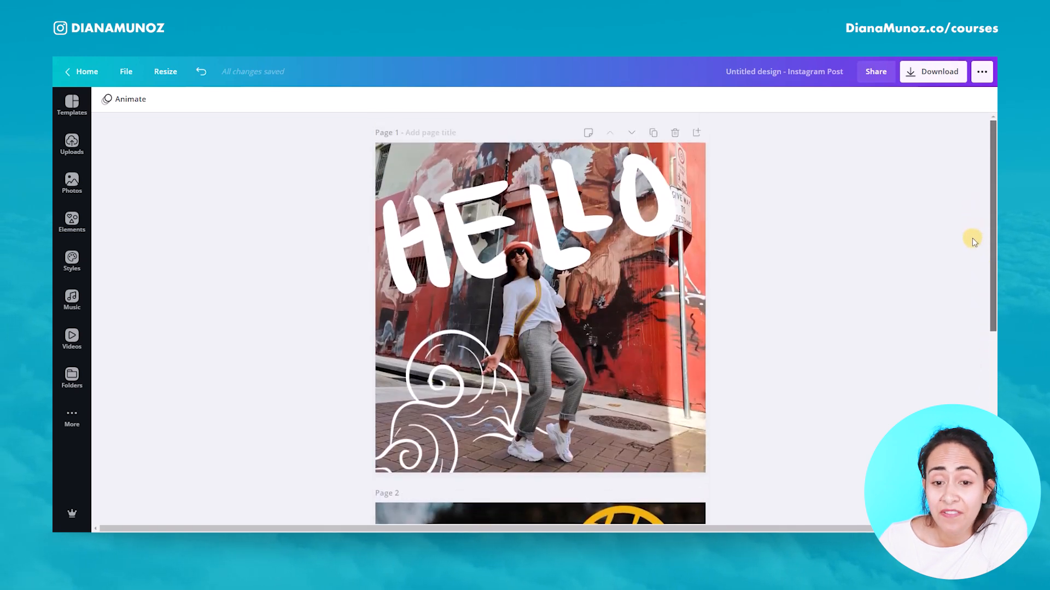
scroll(972, 238, "down", 5)
left_click_drag(941, 410, 942, 431)
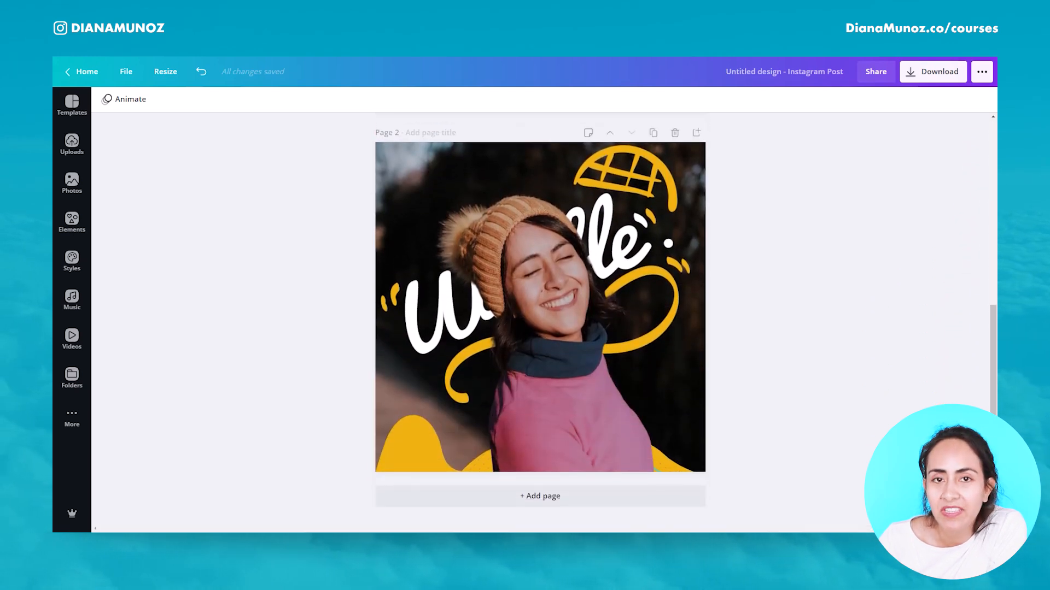
left_click(886, 511)
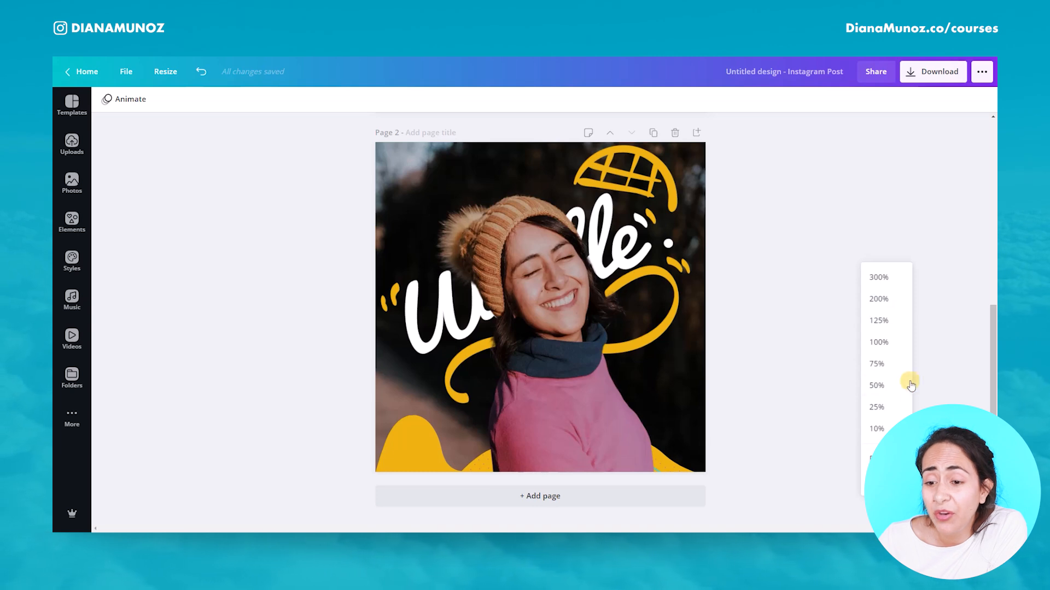
left_click(874, 460)
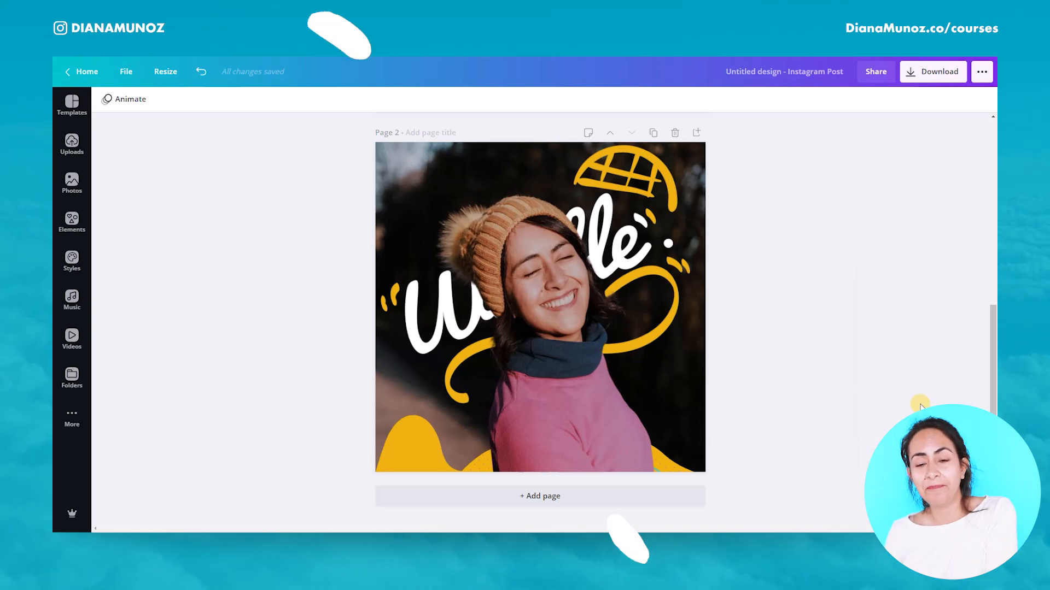